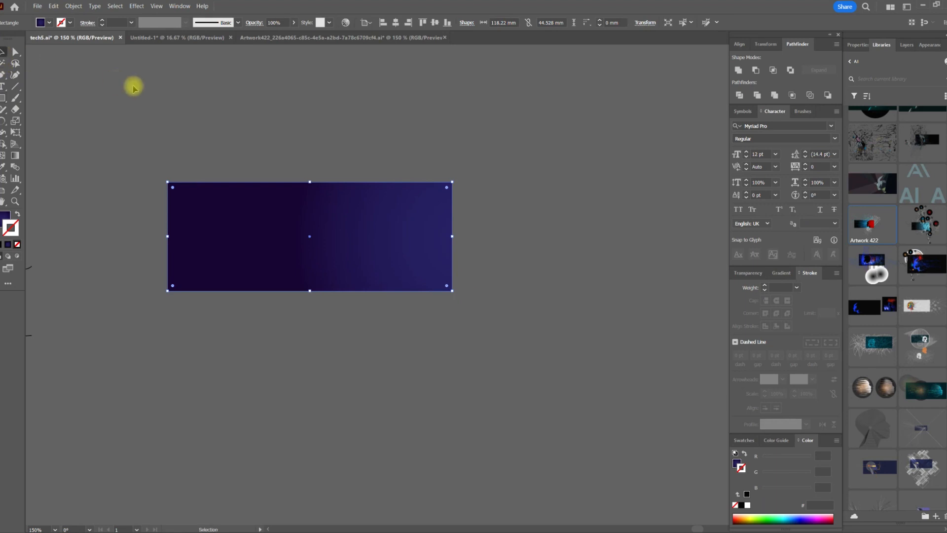
# Inspect the color stops and hex codes of the rectangle's radial gradient fill
pyautogui.click(5, 217)
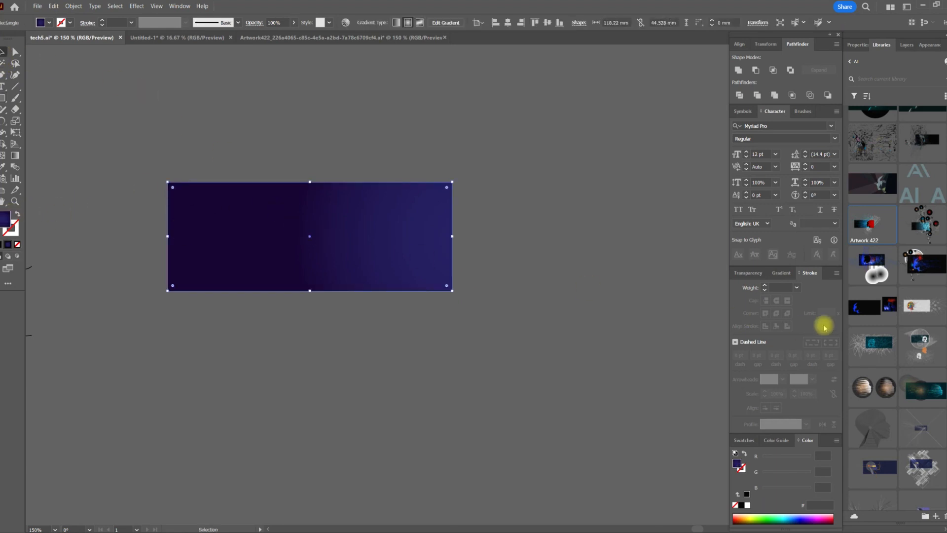
pyautogui.click(784, 273)
pyautogui.click(736, 364)
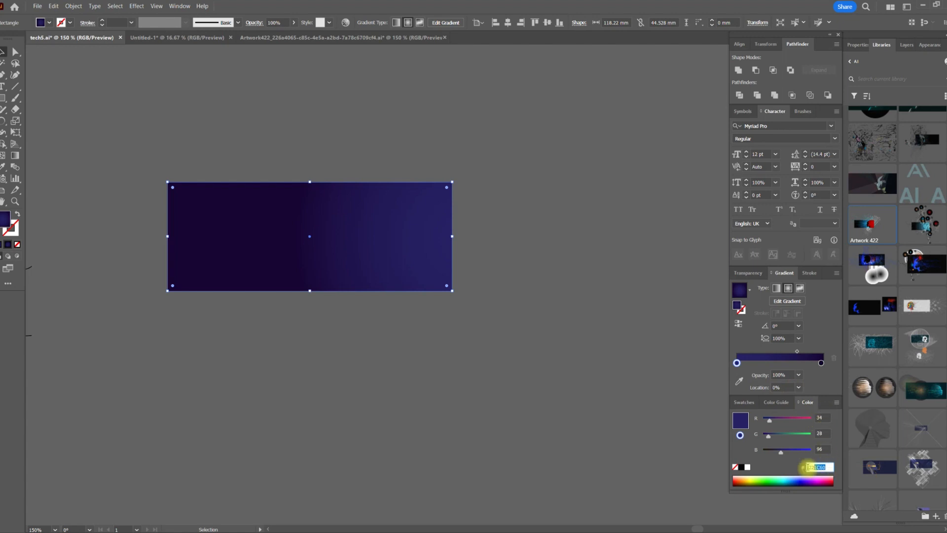
pyautogui.click(821, 364)
pyautogui.click(829, 467)
pyautogui.click(610, 289)
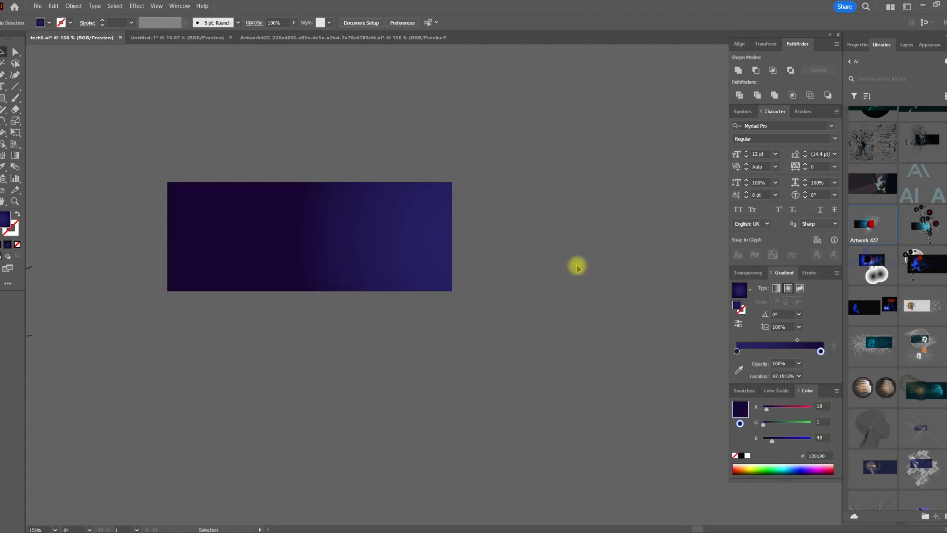
# Move the face profile outline above the rectangle's upper-left corner and place a duplicate slightly to its right
pyautogui.moveTo(403, 155); pyautogui.dragTo(419, 173)
pyautogui.moveTo(282, 143); pyautogui.dragTo(357, 143)
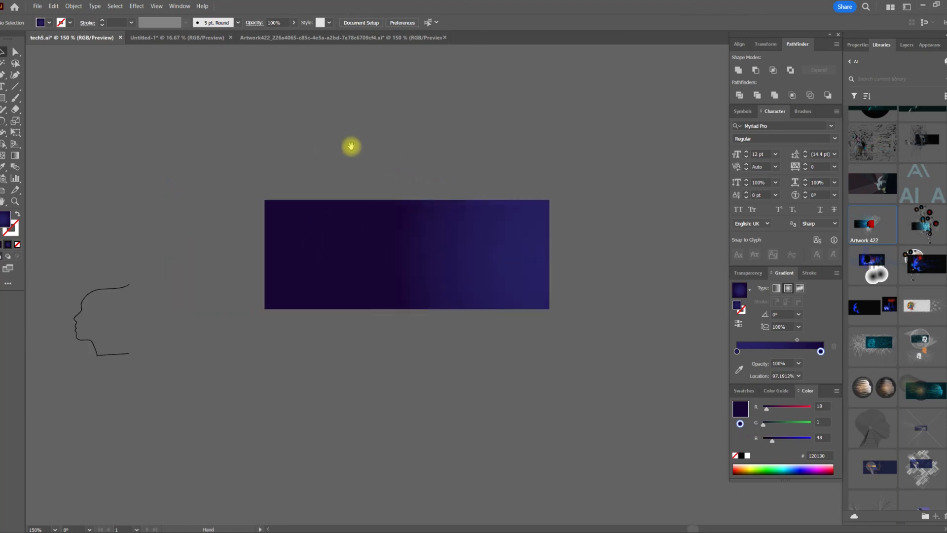
pyautogui.click(103, 292)
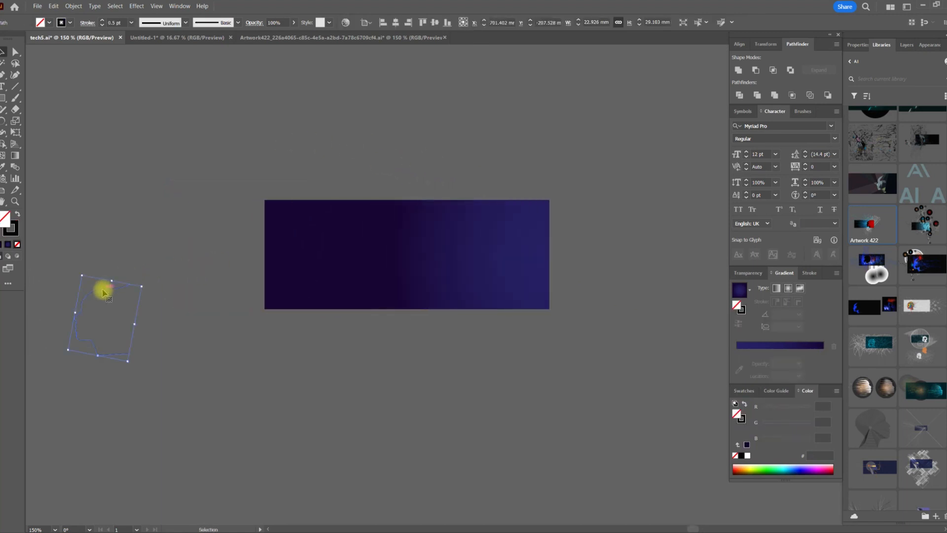
pyautogui.moveTo(103, 292); pyautogui.dragTo(300, 170)
pyautogui.scroll(6, 203, 165)
pyautogui.scroll(-3, 202, 167)
pyautogui.click(393, 141)
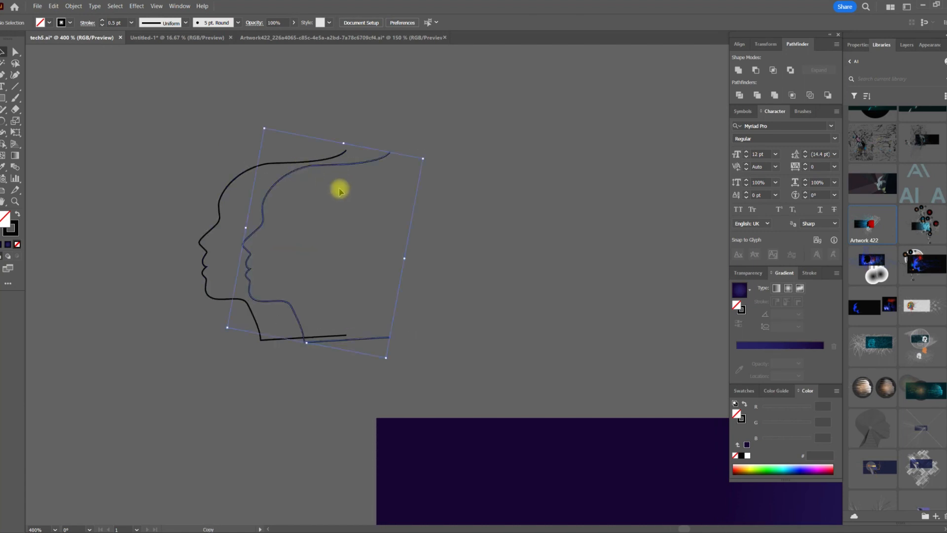
# Blend the two face profiles together using Specified Steps spacing set to 8
pyautogui.moveTo(155, 173); pyautogui.dragTo(388, 267)
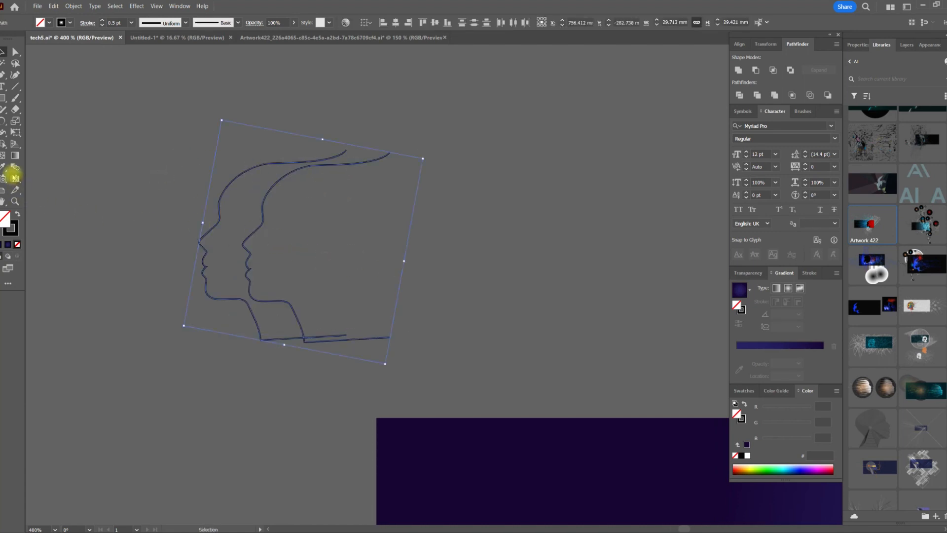
pyautogui.doubleClick(14, 168)
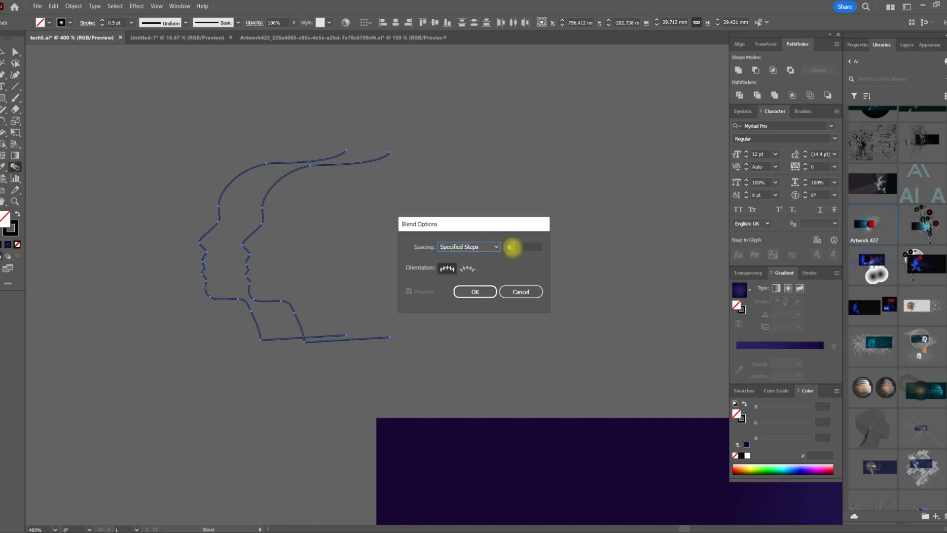
pyautogui.click(474, 292)
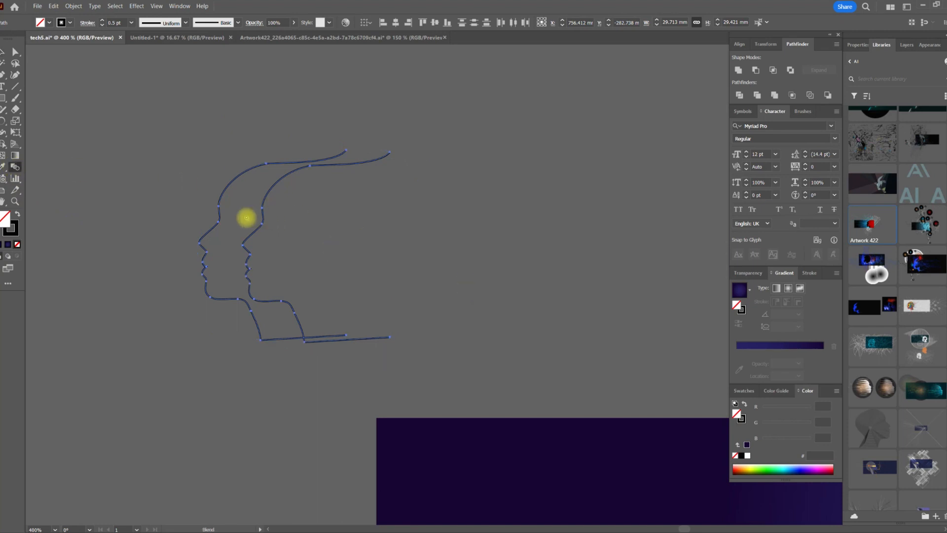
pyautogui.click(73, 6)
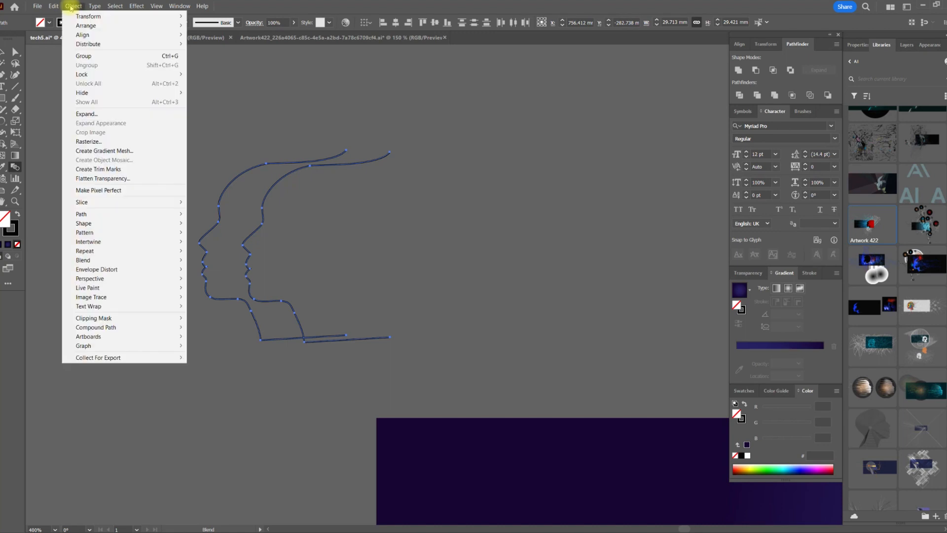
pyautogui.moveTo(103, 261)
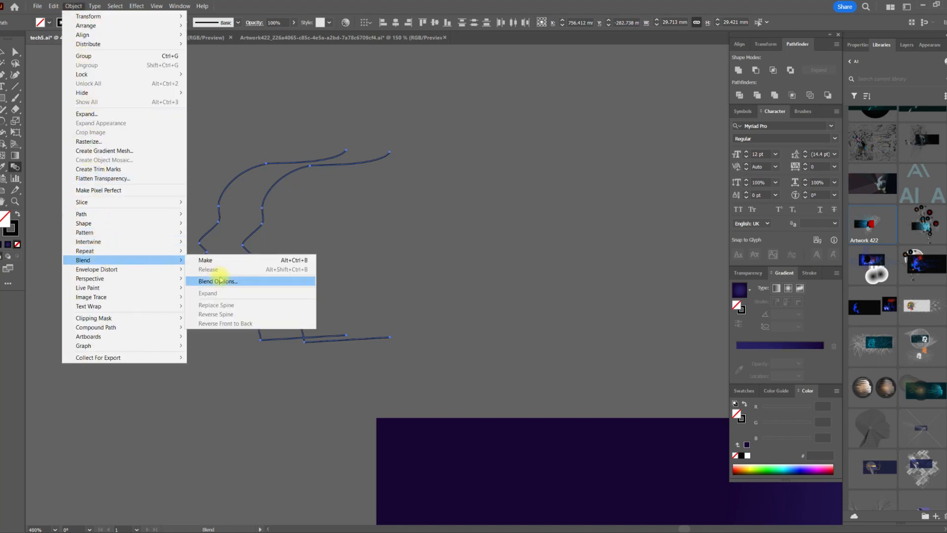
pyautogui.click(226, 261)
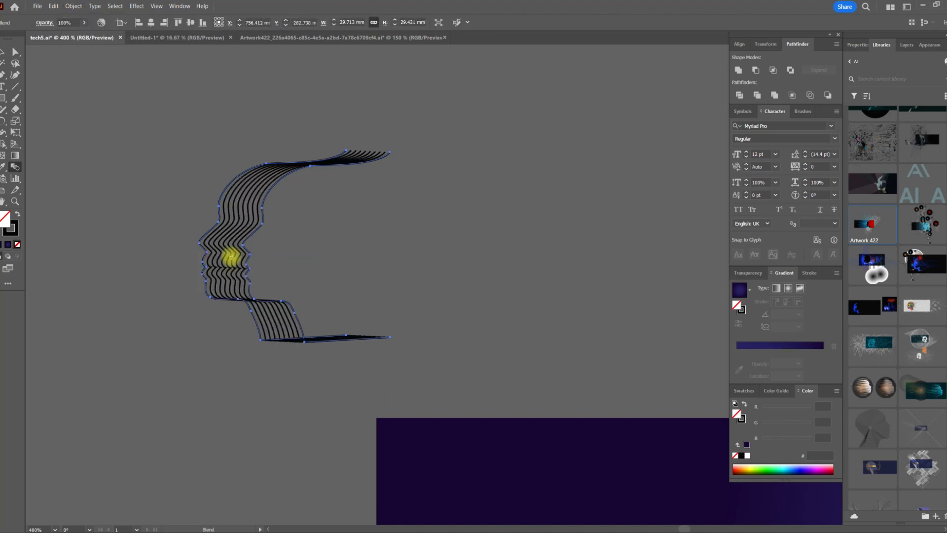
# Isolate the blend and set the stroke of its front (leftmost) face profile to light blue
pyautogui.scroll(3, 261, 225)
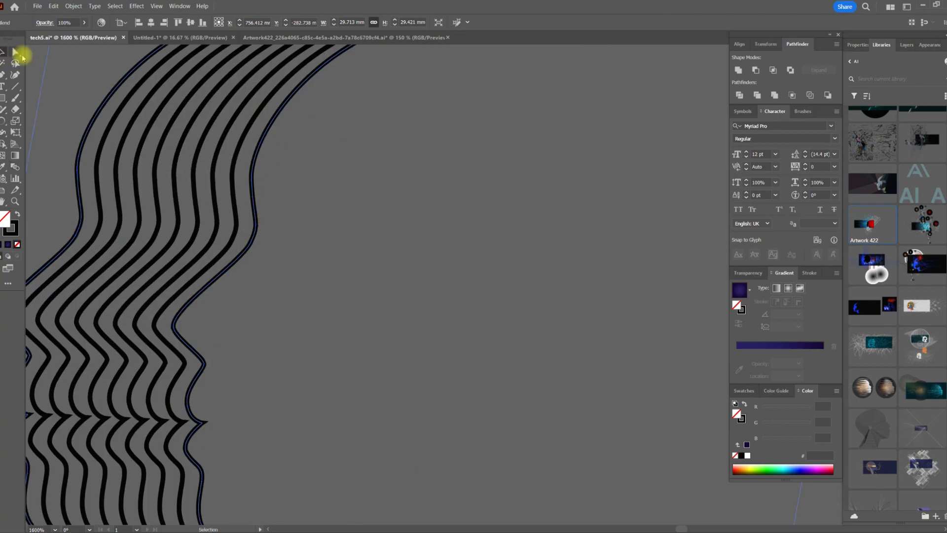
pyautogui.scroll(-2, 232, 239)
pyautogui.click(275, 236)
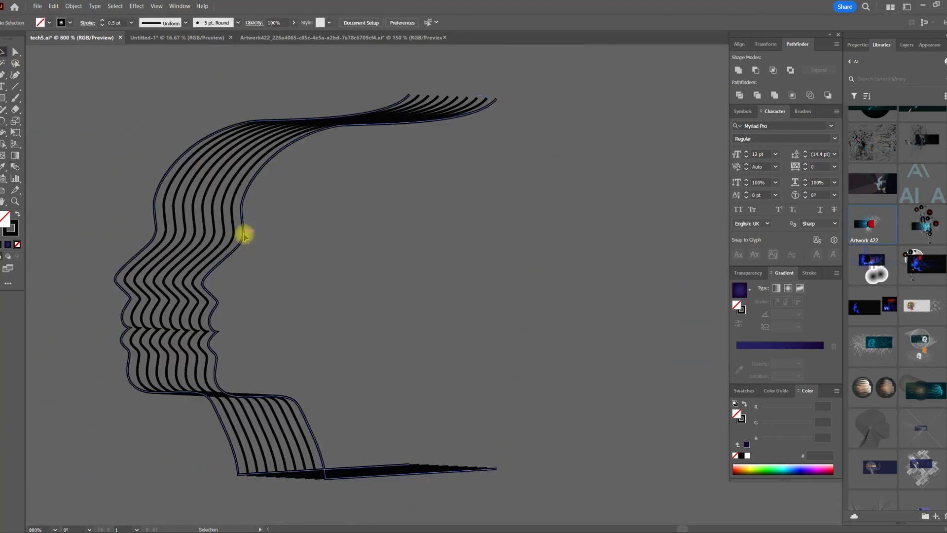
pyautogui.doubleClick(244, 236)
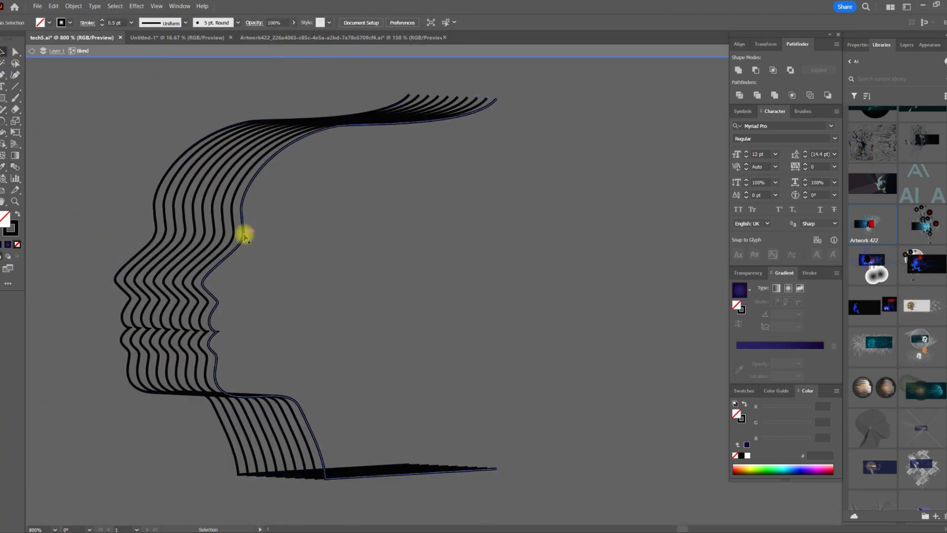
pyautogui.click(155, 213)
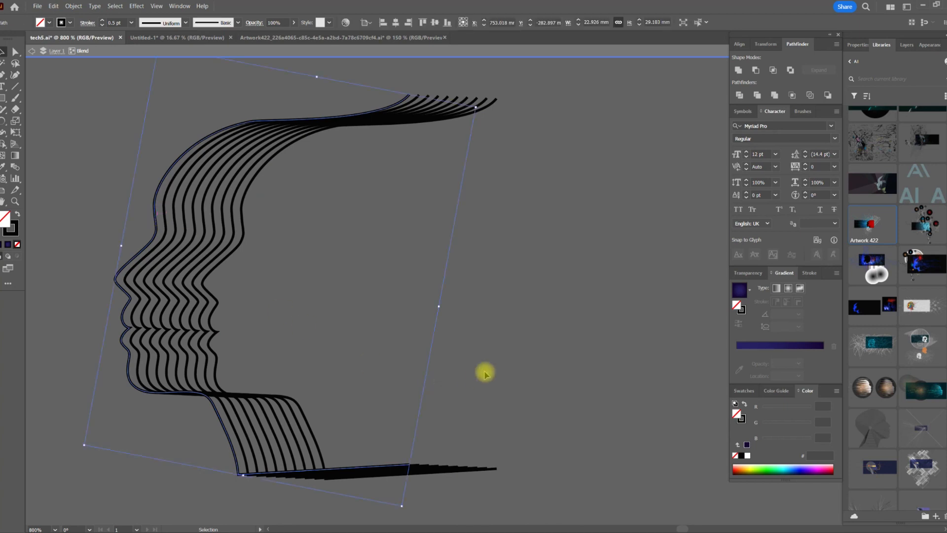
pyautogui.click(743, 390)
pyautogui.click(11, 231)
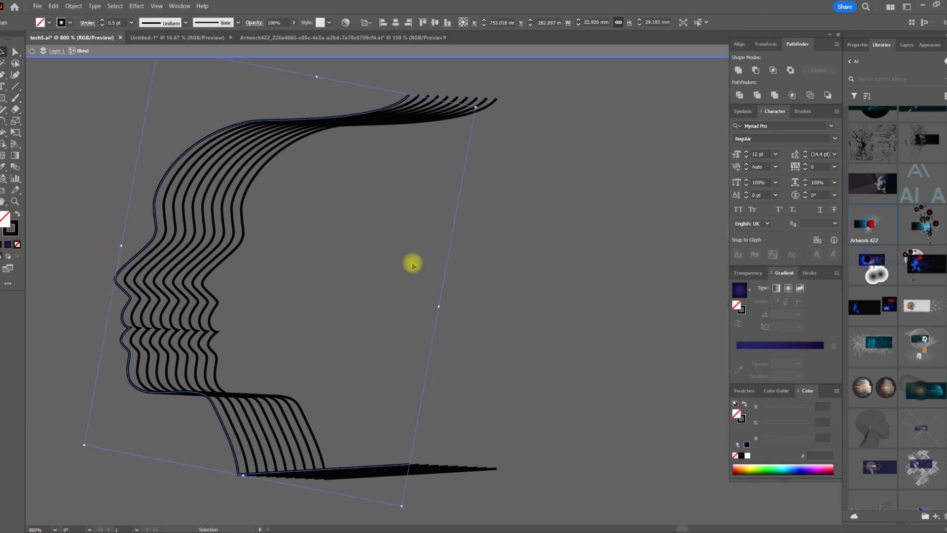
pyautogui.click(739, 390)
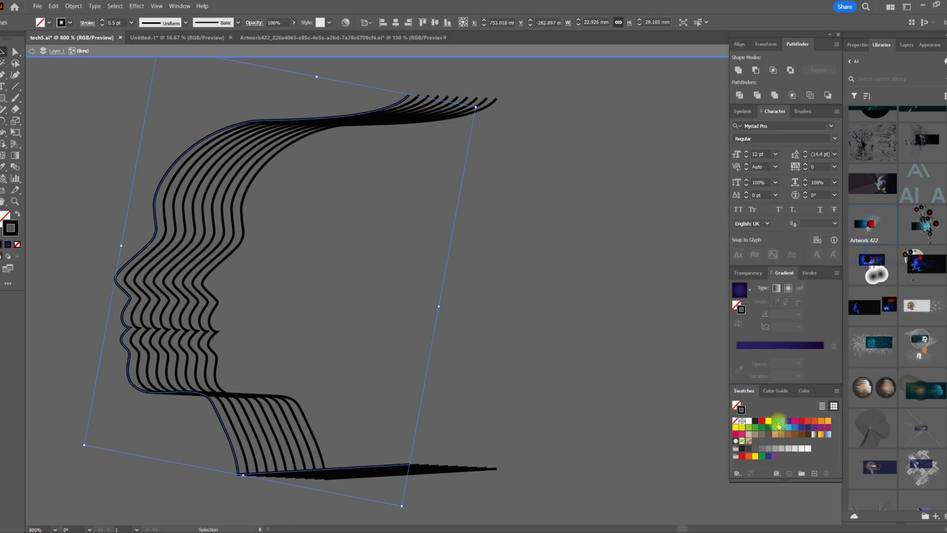
pyautogui.click(784, 420)
# Shift the black rear profile closer to the blue one and add a copy of it with a yellow stroke
pyautogui.click(260, 245)
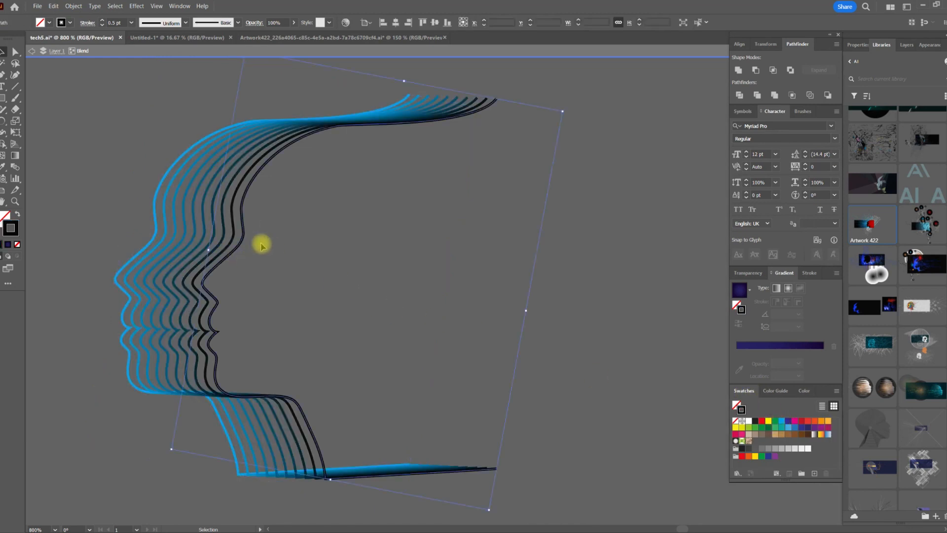
pyautogui.moveTo(246, 236); pyautogui.dragTo(191, 219)
pyautogui.click(768, 421)
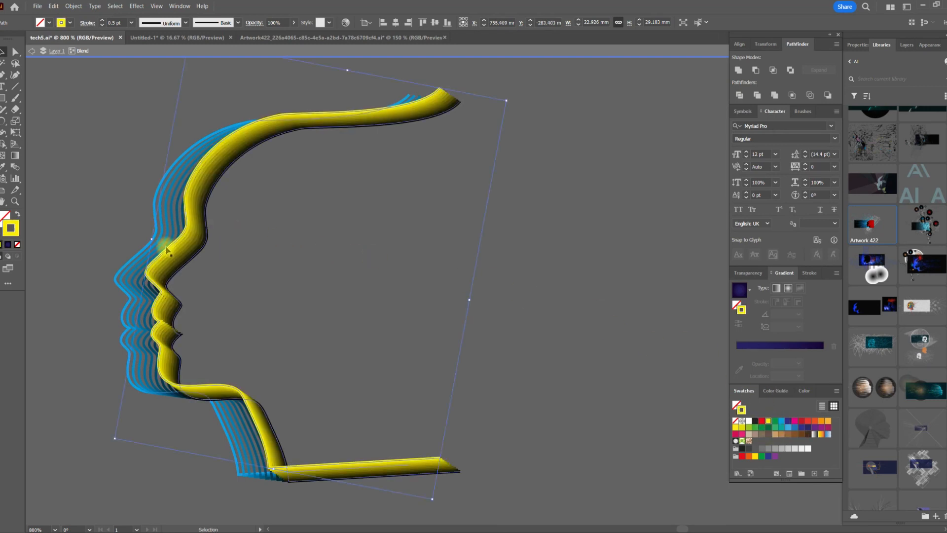
# Duplicate the yellow profile about 7.3 mm to the right inside the blend and give the copy a red stroke
pyautogui.moveTo(167, 250); pyautogui.dragTo(290, 223)
pyautogui.hotkey('ctrl', 'z')
pyautogui.click(233, 255)
pyautogui.click(178, 239)
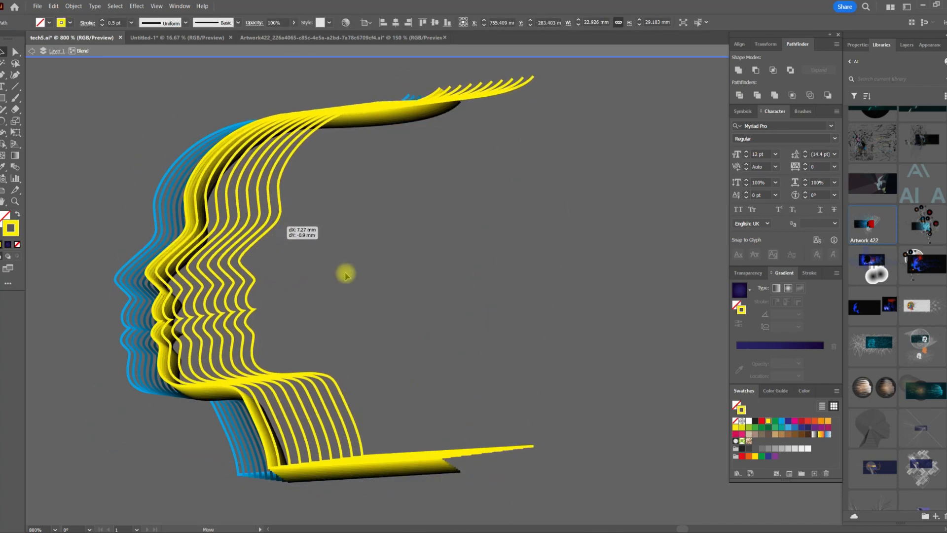
pyautogui.click(807, 421)
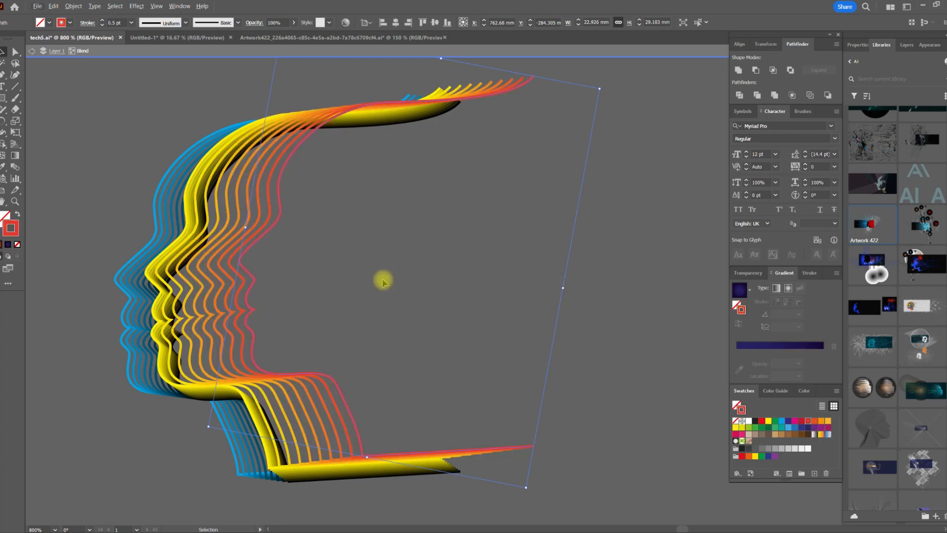
# Change the yellow profile's stroke to orange
pyautogui.click(167, 256)
pyautogui.click(811, 437)
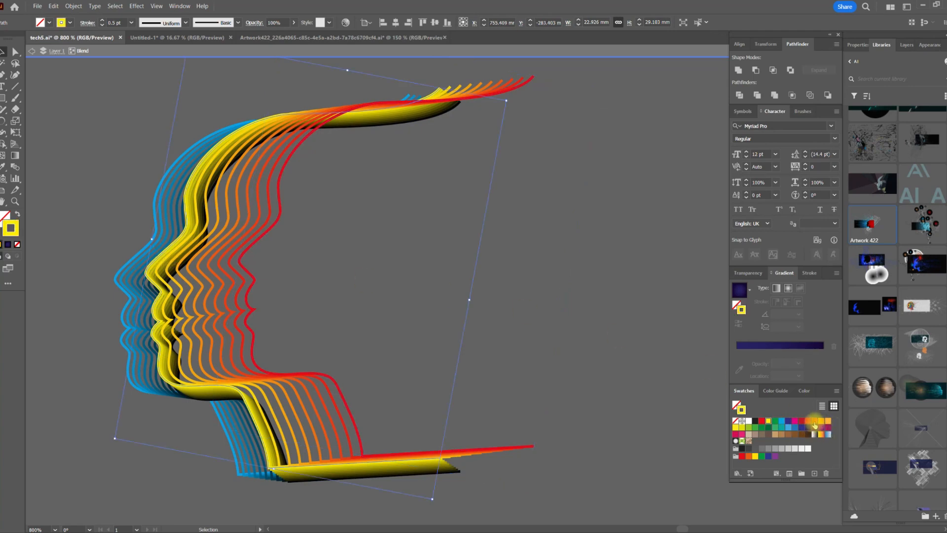
pyautogui.click(814, 422)
pyautogui.click(820, 422)
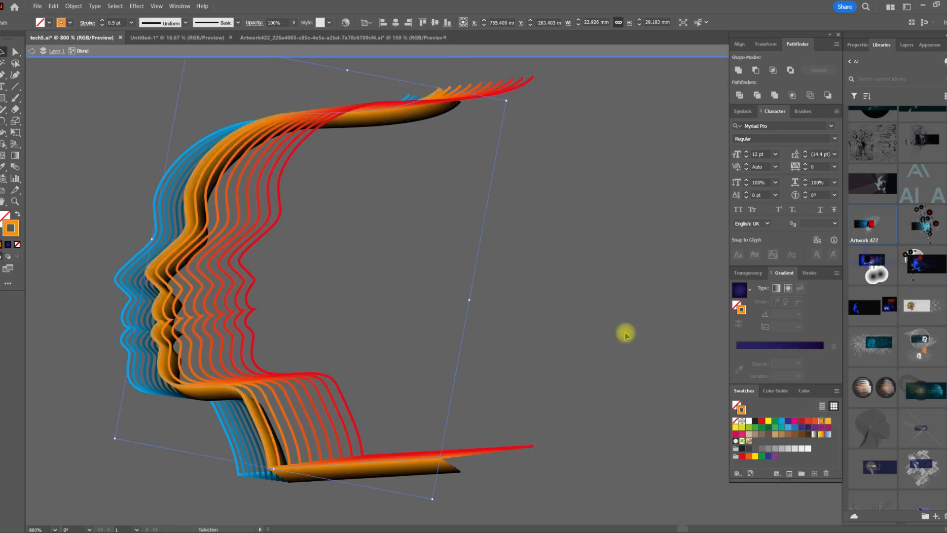
# Enlarge the red profile to about 29.9 mm wide and 38 mm high
pyautogui.click(281, 217)
pyautogui.moveTo(330, 211); pyautogui.dragTo(321, 251)
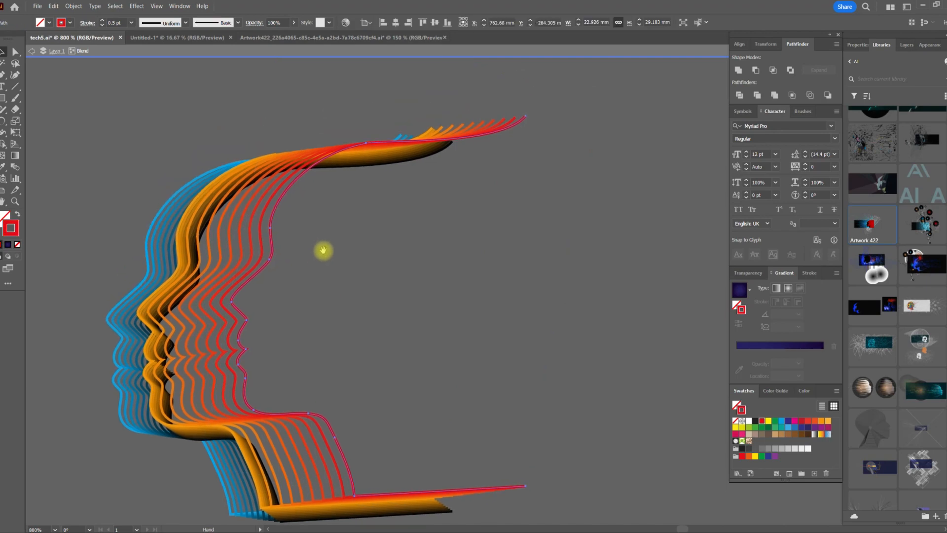
pyautogui.scroll(-1, 559, 331)
pyautogui.moveTo(557, 327); pyautogui.dragTo(593, 334)
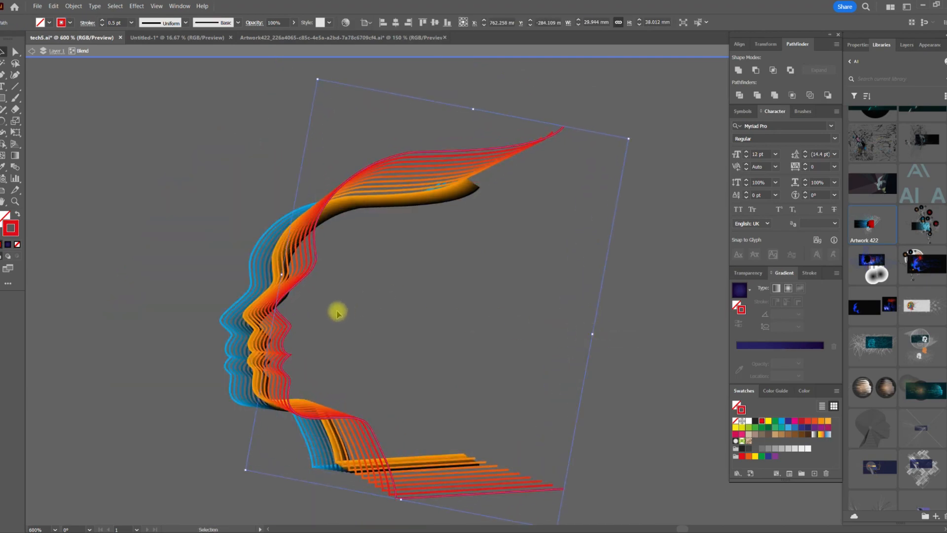
# Reposition the enlarged red profile so that its face line lies close against the orange profile
pyautogui.moveTo(318, 269); pyautogui.dragTo(297, 326)
pyautogui.scroll(3, 296, 328)
pyautogui.scroll(-2, 355, 267)
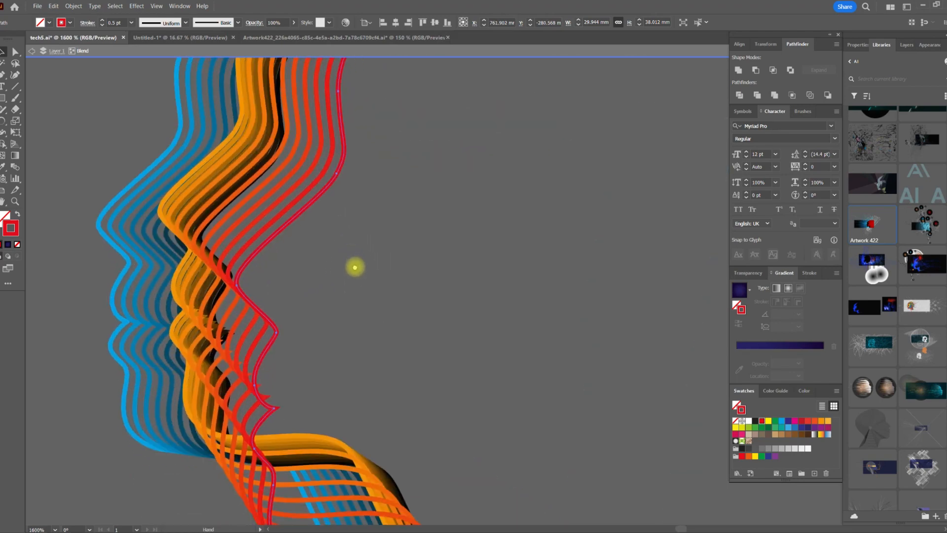
pyautogui.moveTo(320, 231); pyautogui.dragTo(291, 163)
pyautogui.moveTo(362, 183); pyautogui.dragTo(321, 238)
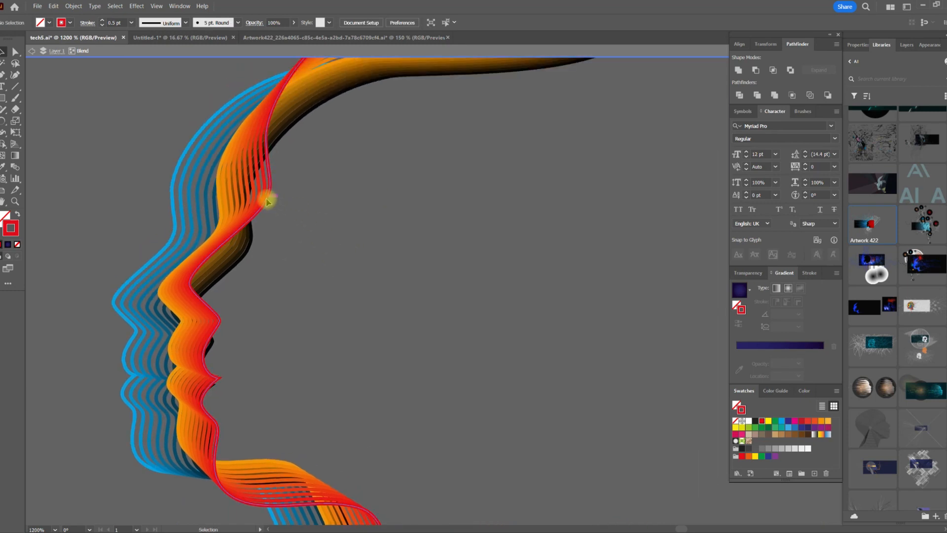
pyautogui.moveTo(475, 287); pyautogui.dragTo(315, 245)
pyautogui.scroll(-3, 314, 242)
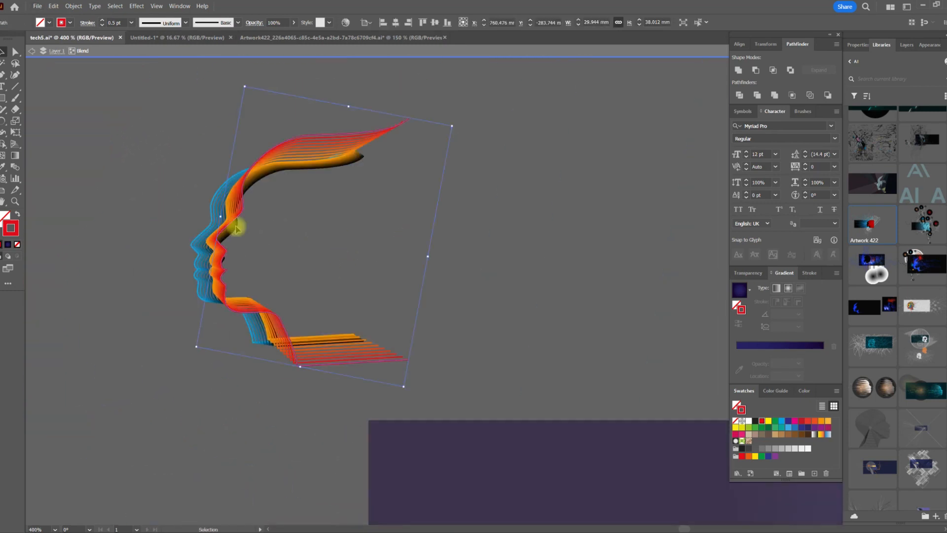
# Extend the lower neck end of the red profile far to the right with Direct Selection
pyautogui.press('a')
pyautogui.moveTo(425, 350); pyautogui.dragTo(406, 373)
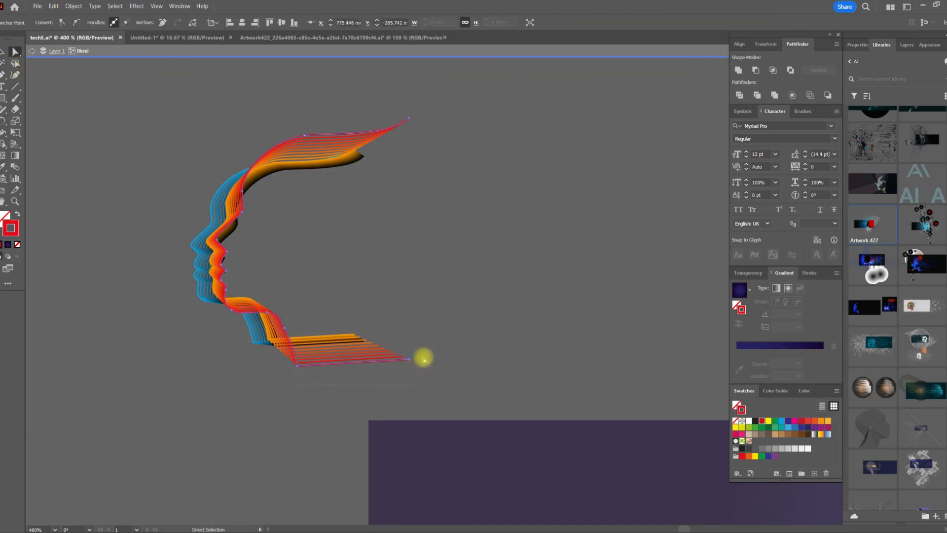
pyautogui.hotkey('ctrl', 'z')
pyautogui.moveTo(413, 366); pyautogui.dragTo(573, 313)
pyautogui.scroll(1, 370, 155)
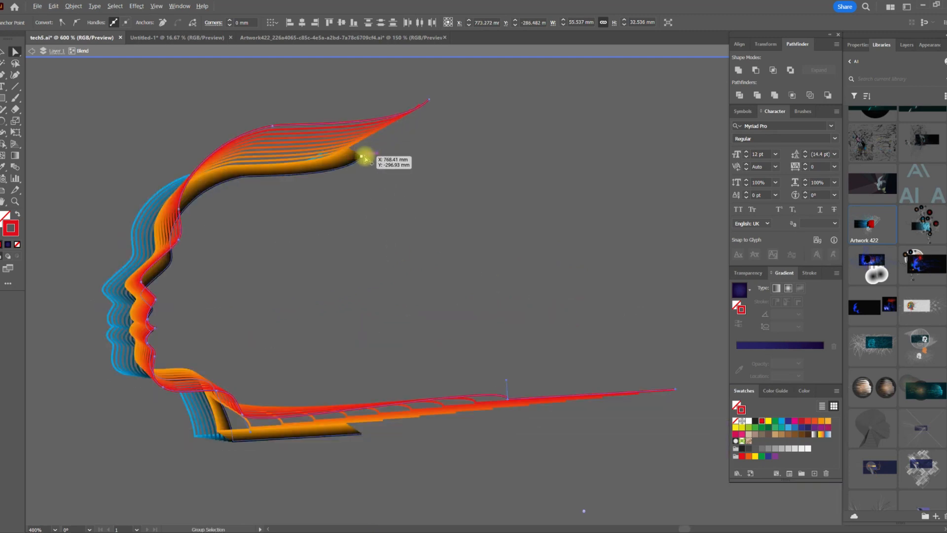
# Stretch the upper end of the black profile to the right into a long sweeping curve
pyautogui.click(360, 158)
pyautogui.moveTo(361, 158); pyautogui.dragTo(452, 215)
pyautogui.scroll(1, 356, 159)
pyautogui.scroll(-2, 355, 158)
pyautogui.moveTo(305, 213); pyautogui.dragTo(358, 224)
pyautogui.scroll(2, 296, 254)
pyautogui.scroll(-1, 300, 249)
pyautogui.scroll(1, 293, 246)
# Duplicate the red profile to the right within the blend
pyautogui.click(3, 54)
pyautogui.click(297, 196)
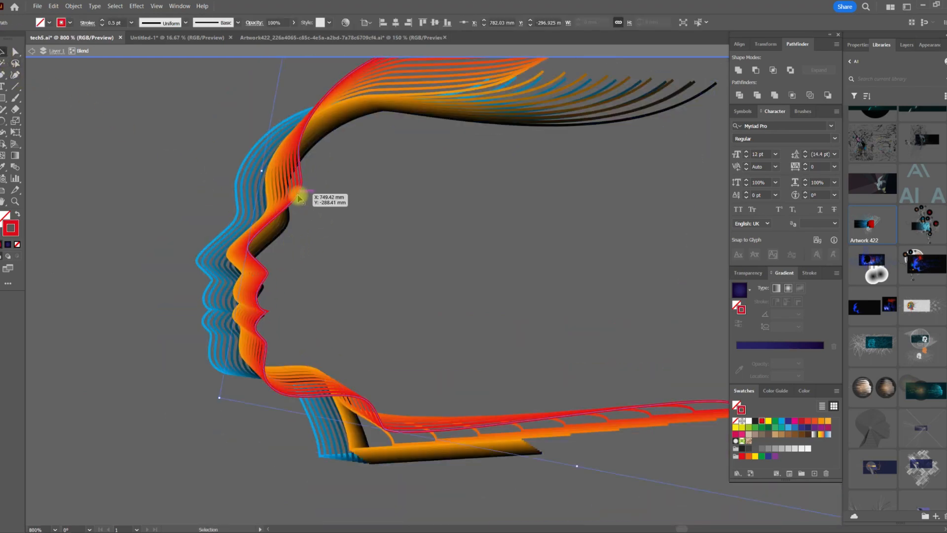
pyautogui.moveTo(299, 196); pyautogui.dragTo(380, 200)
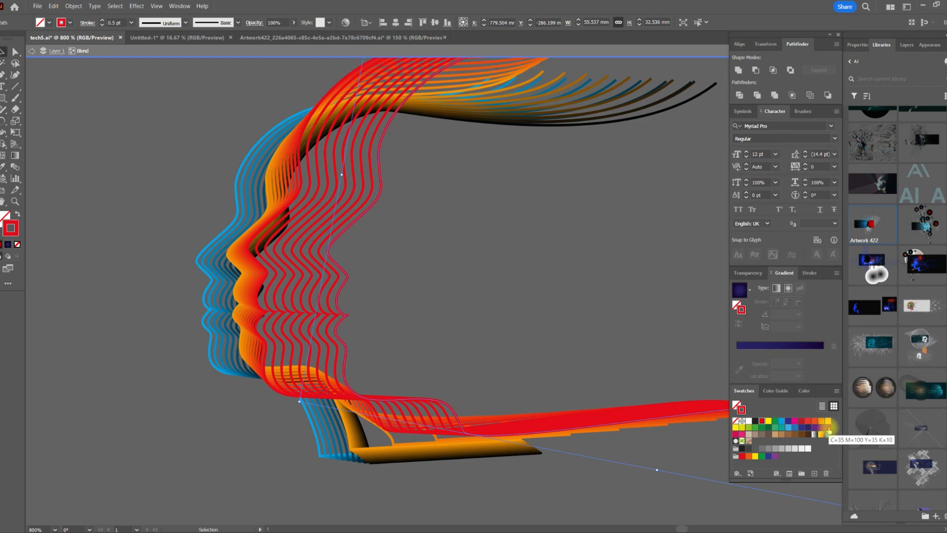
# Resize the new profile copy to about 44.1 by 25.8 mm and set its stroke to dark indigo
pyautogui.moveTo(381, 197)
pyautogui.mouseDown()
pyautogui.moveTo(338, 194)
pyautogui.moveTo(342, 203)
pyautogui.moveTo(390, 203)
pyautogui.moveTo(355, 190)
pyautogui.moveTo(360, 143)
pyautogui.moveTo(341, 176)
pyautogui.moveTo(393, 206)
pyautogui.mouseUp()
pyautogui.moveTo(304, 162); pyautogui.dragTo(356, 205)
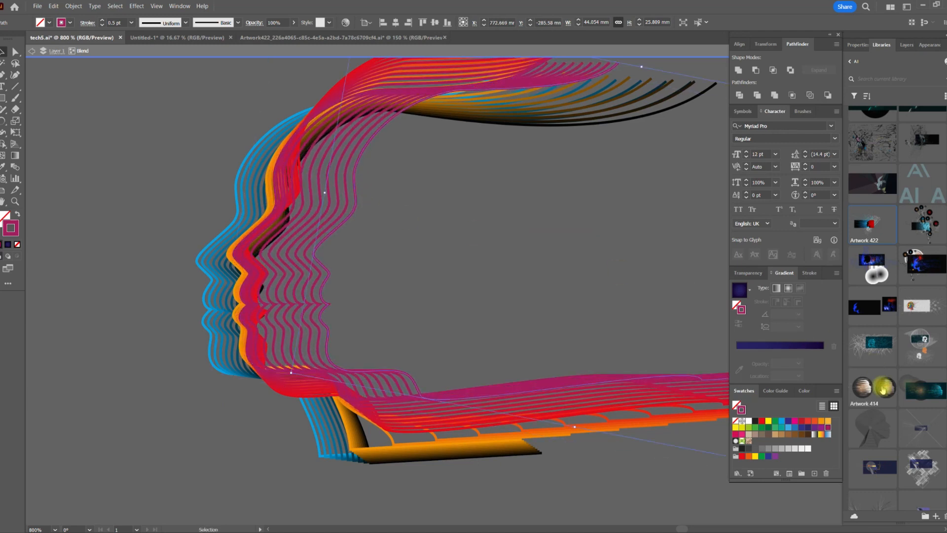
pyautogui.click(807, 429)
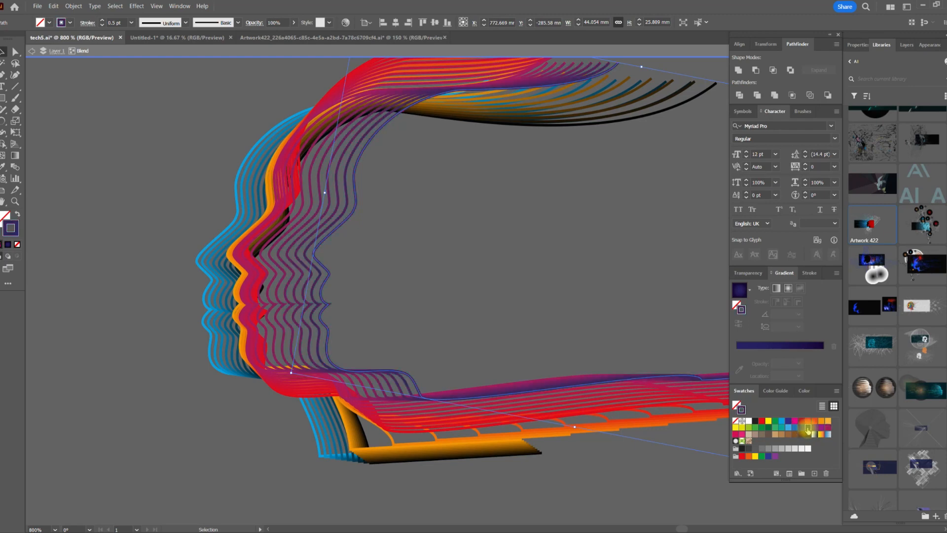
# Set the new profile copy's stroke to yellow and nudge the profile slightly down and left
pyautogui.click(769, 426)
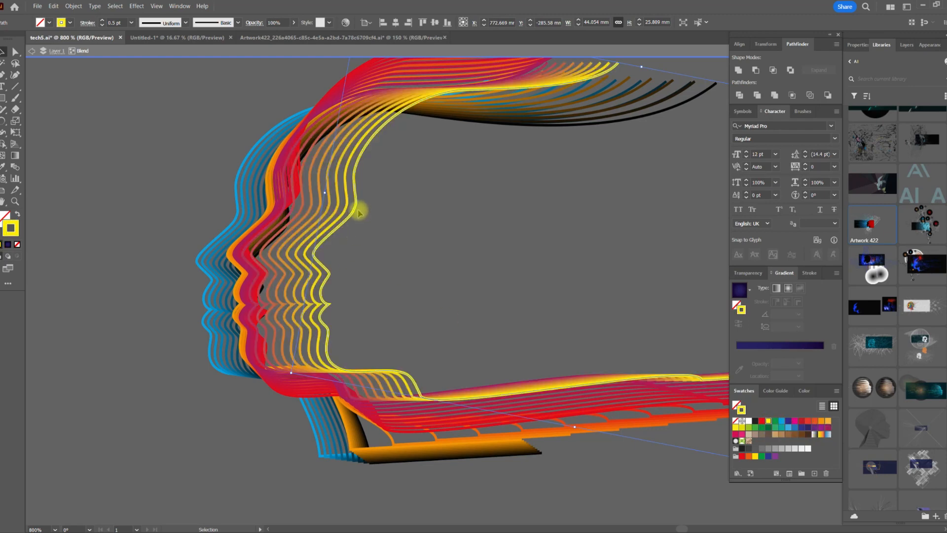
pyautogui.moveTo(354, 210)
pyautogui.mouseDown()
pyautogui.moveTo(351, 229)
pyautogui.moveTo(349, 219)
pyautogui.mouseUp()
pyautogui.scroll(-1, 387, 242)
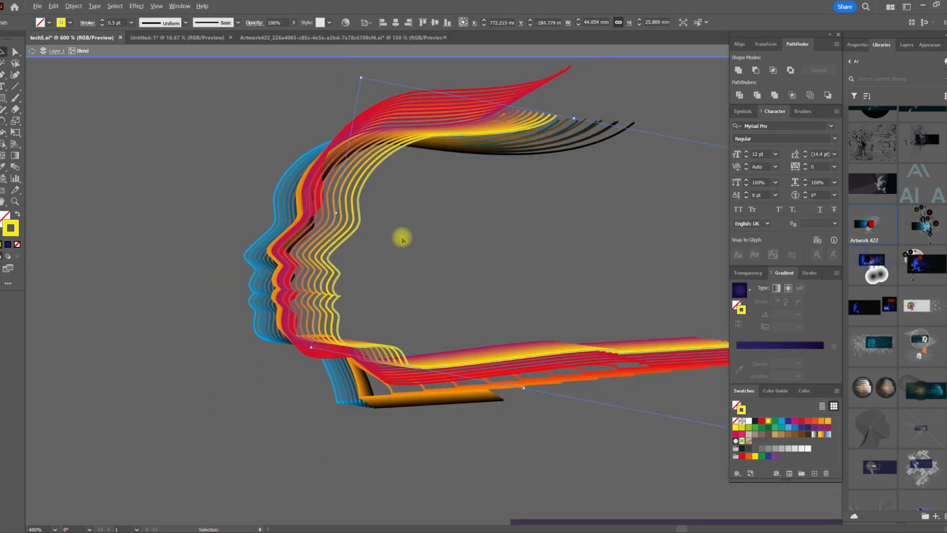
# Scale the yellow profile to about 34 by 19.9 mm and move it left onto the face contours
pyautogui.moveTo(573, 117); pyautogui.dragTo(568, 150)
pyautogui.moveTo(404, 222); pyautogui.dragTo(280, 225)
pyautogui.scroll(3, 281, 228)
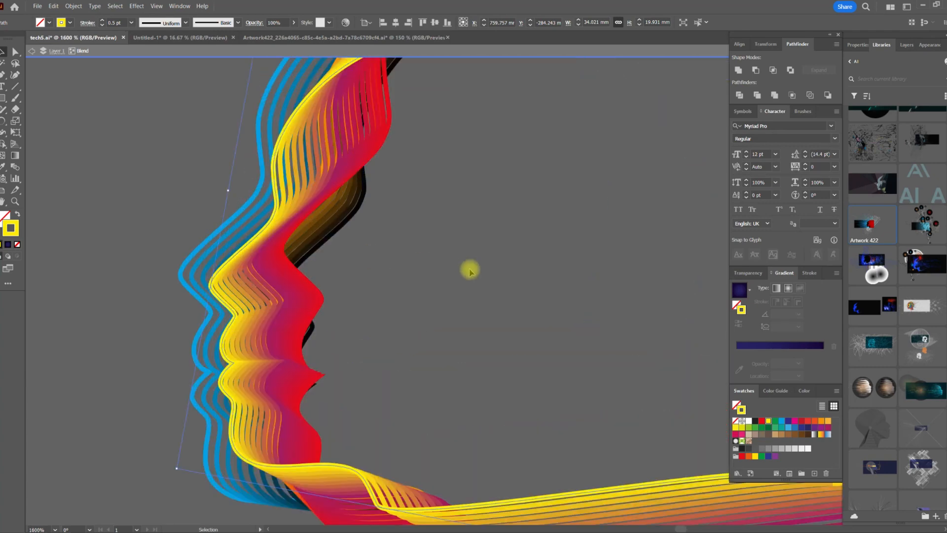
# Deselect the yellow profile and exit the blend's isolation mode
pyautogui.click(470, 270)
pyautogui.scroll(1, 230, 257)
pyautogui.scroll(3, 312, 264)
pyautogui.scroll(-2, 523, 270)
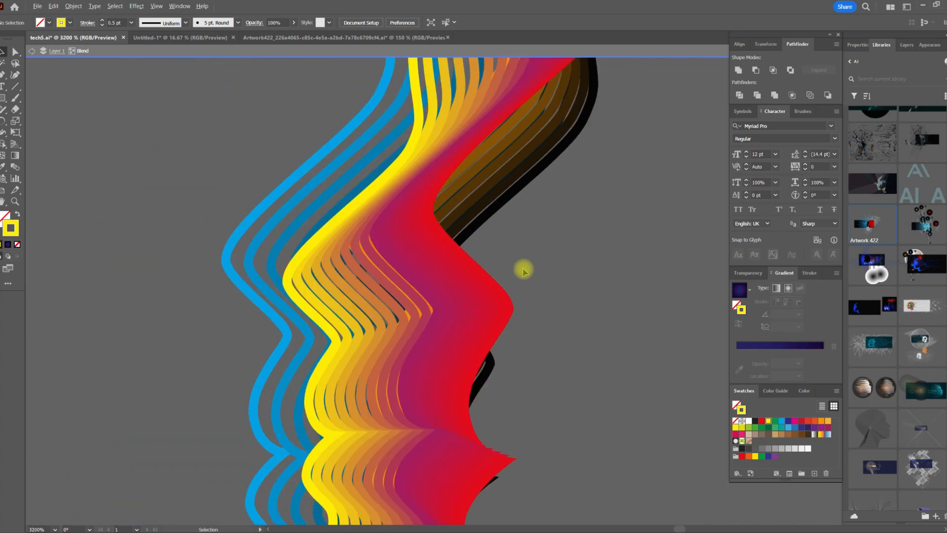
pyautogui.scroll(-1, 524, 268)
pyautogui.scroll(-1, 398, 209)
pyautogui.scroll(-1, 389, 207)
pyautogui.scroll(-1, 405, 203)
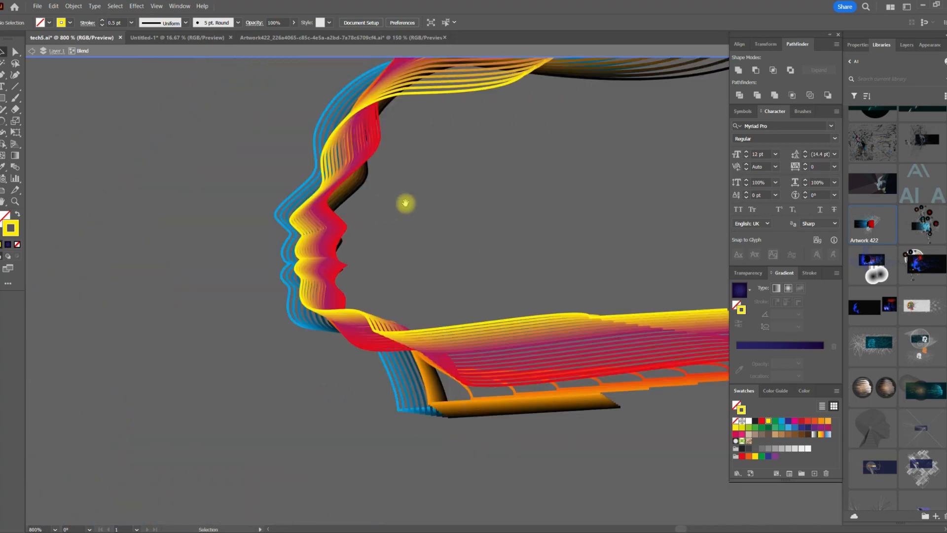
pyautogui.scroll(-3, 405, 203)
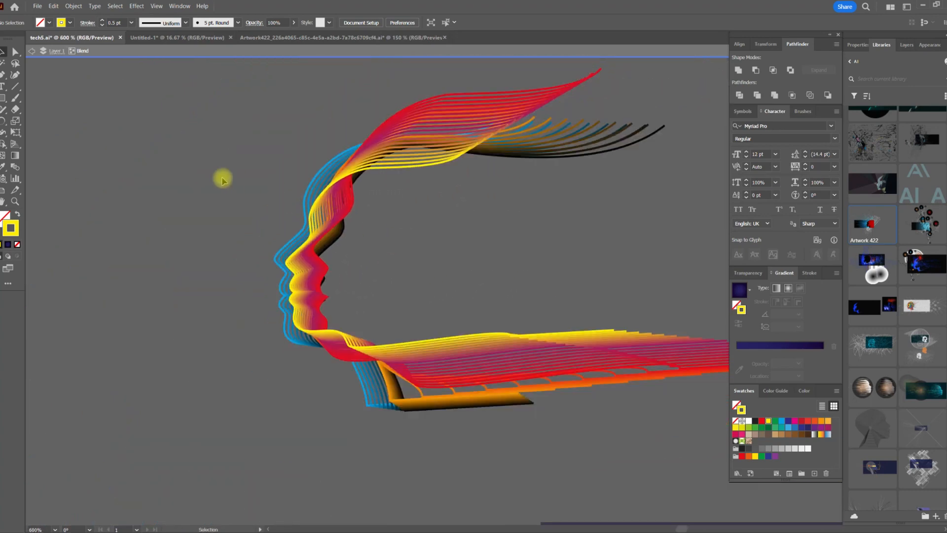
pyautogui.scroll(-3, 391, 251)
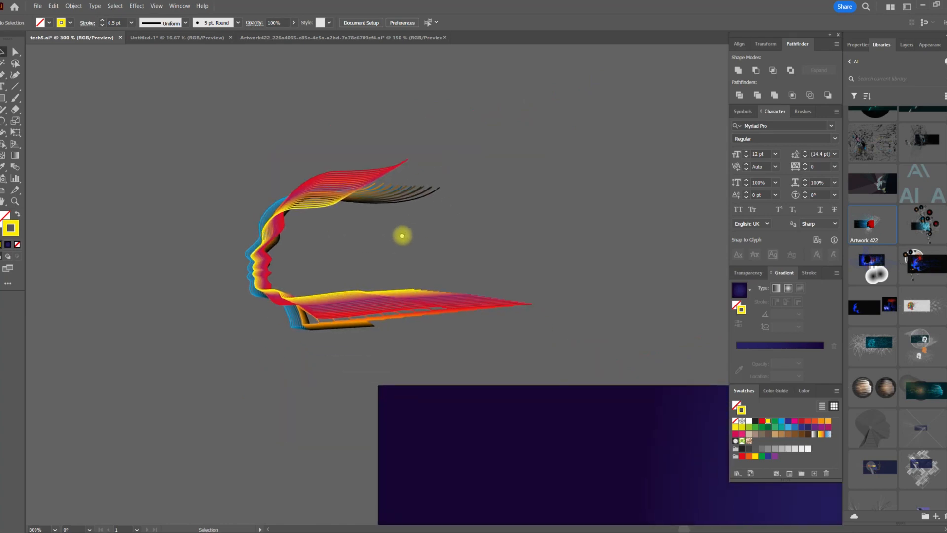
# Place the dark blue gradient background under the line-art face and send it behind the profiles
pyautogui.moveTo(581, 457); pyautogui.dragTo(394, 217)
pyautogui.moveTo(351, 213); pyautogui.dragTo(349, 212)
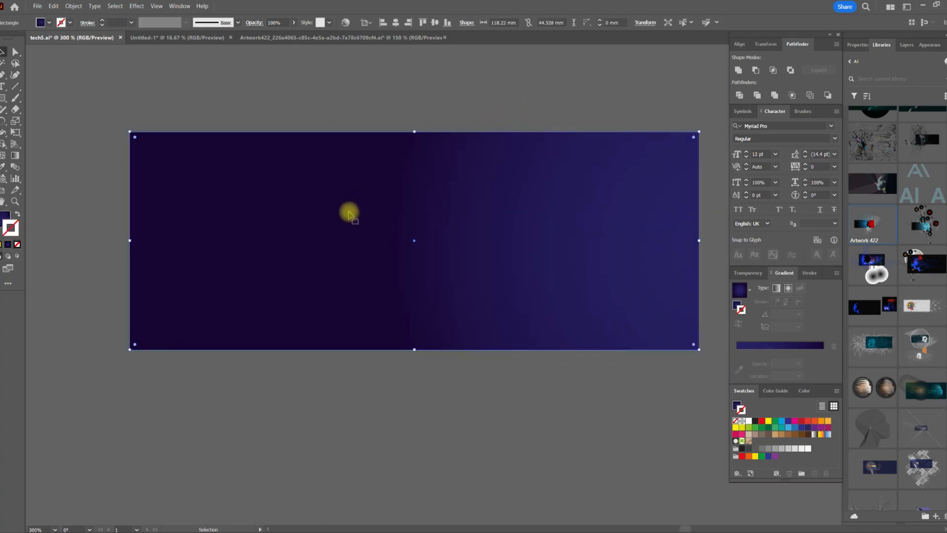
pyautogui.scroll(2, 333, 180)
pyautogui.scroll(-1, 340, 179)
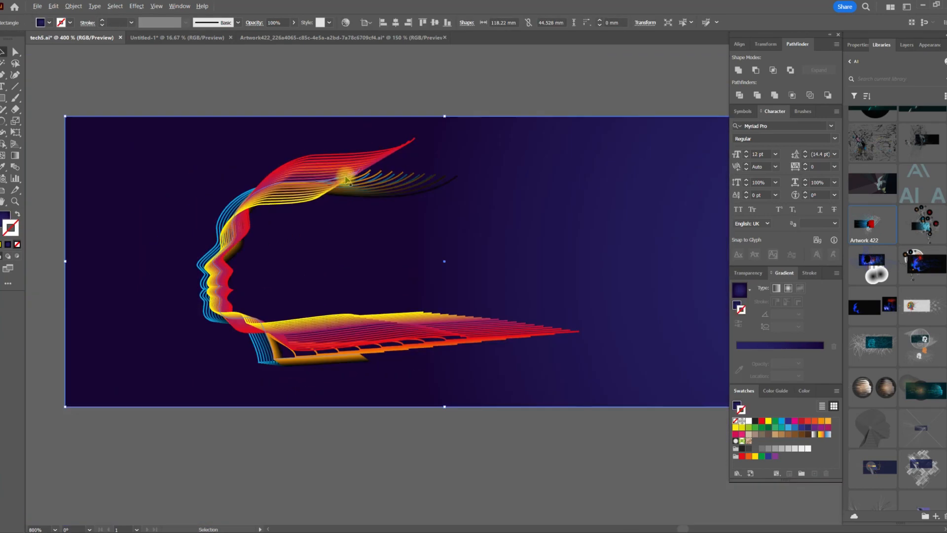
# Scale the background rectangle proportionally to about 100.7 by 37.9 mm around the face
pyautogui.moveTo(445, 115); pyautogui.dragTo(437, 137)
pyautogui.moveTo(537, 168)
pyautogui.mouseDown()
pyautogui.moveTo(510, 163)
pyautogui.moveTo(518, 165)
pyautogui.mouseUp()
pyautogui.scroll(1, 373, 375)
# Extend the lower neck end of the black profile to the background's right edge with Direct Selection
pyautogui.click(16, 51)
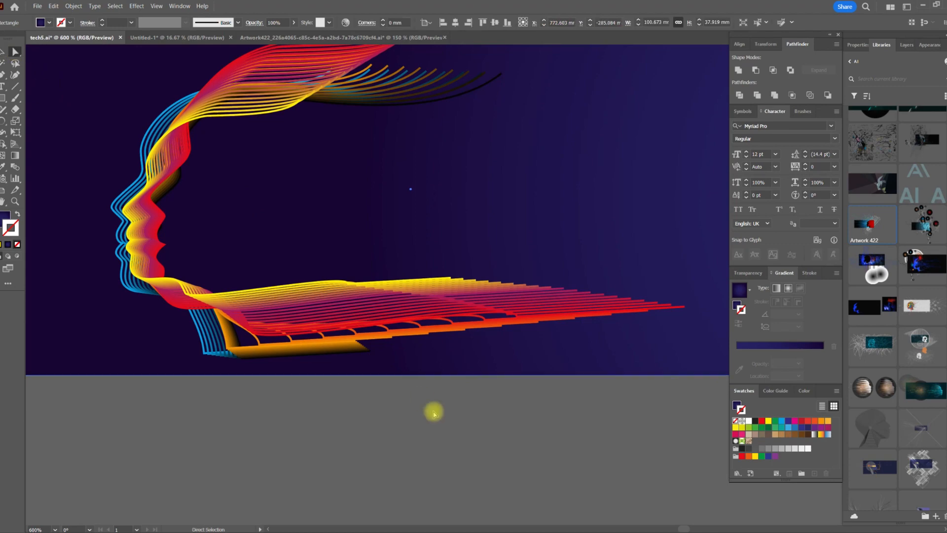
pyautogui.moveTo(370, 354); pyautogui.dragTo(681, 360)
pyautogui.moveTo(627, 336); pyautogui.dragTo(427, 316)
pyautogui.moveTo(447, 368); pyautogui.dragTo(675, 348)
pyautogui.moveTo(410, 201); pyautogui.dragTo(502, 347)
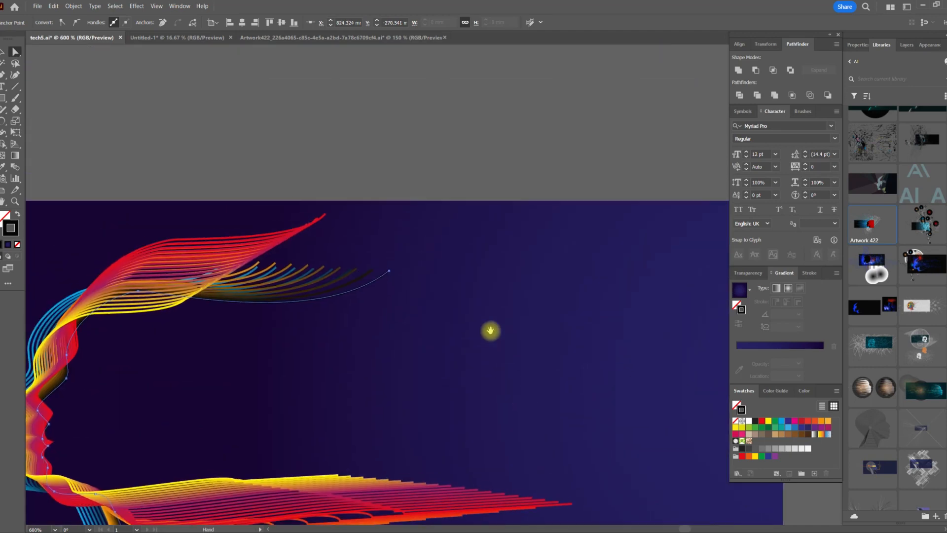
# Stretch the magenta profile's upper end into a long sweeping curve and its lower end toward the background's right edge
pyautogui.click(255, 260)
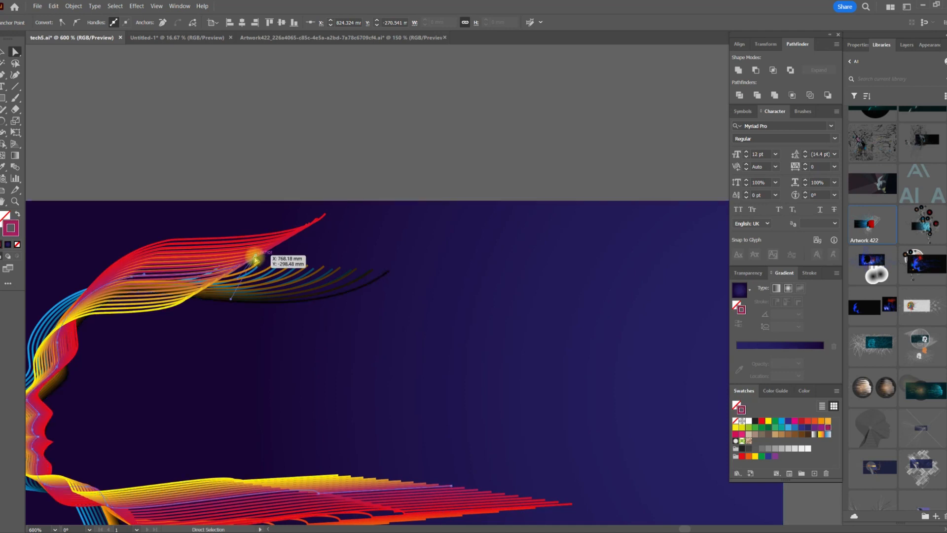
pyautogui.moveTo(255, 260); pyautogui.dragTo(381, 383)
pyautogui.scroll(-1, 456, 290)
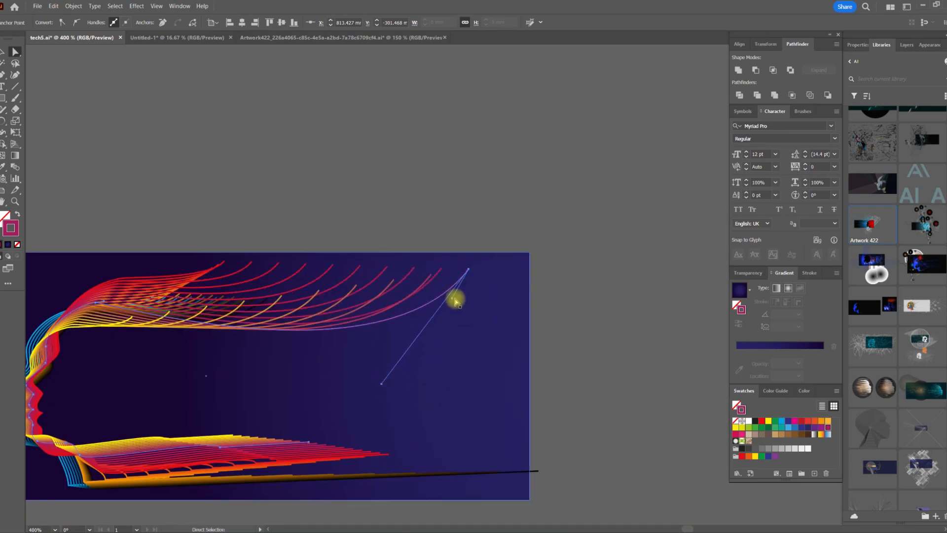
pyautogui.moveTo(452, 298); pyautogui.dragTo(462, 326)
pyautogui.moveTo(468, 270); pyautogui.dragTo(502, 280)
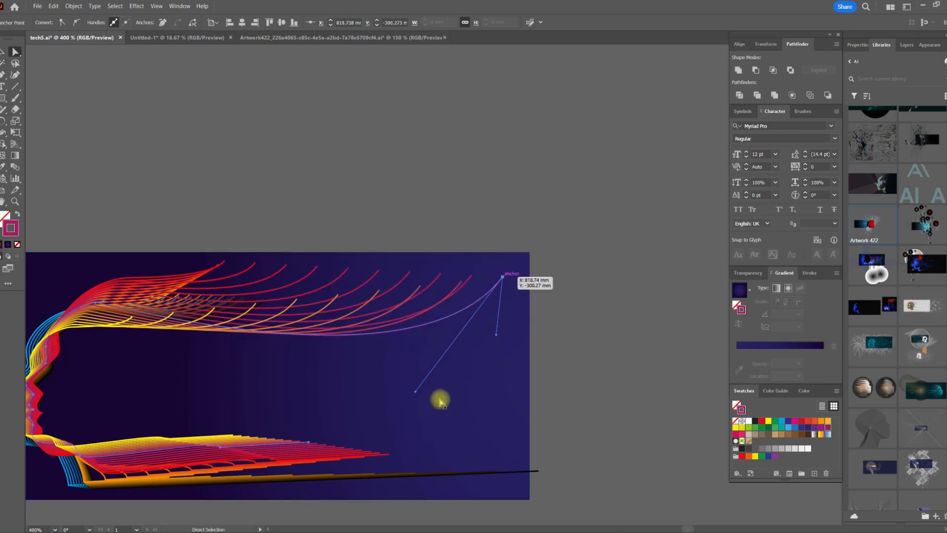
pyautogui.moveTo(309, 445); pyautogui.dragTo(497, 447)
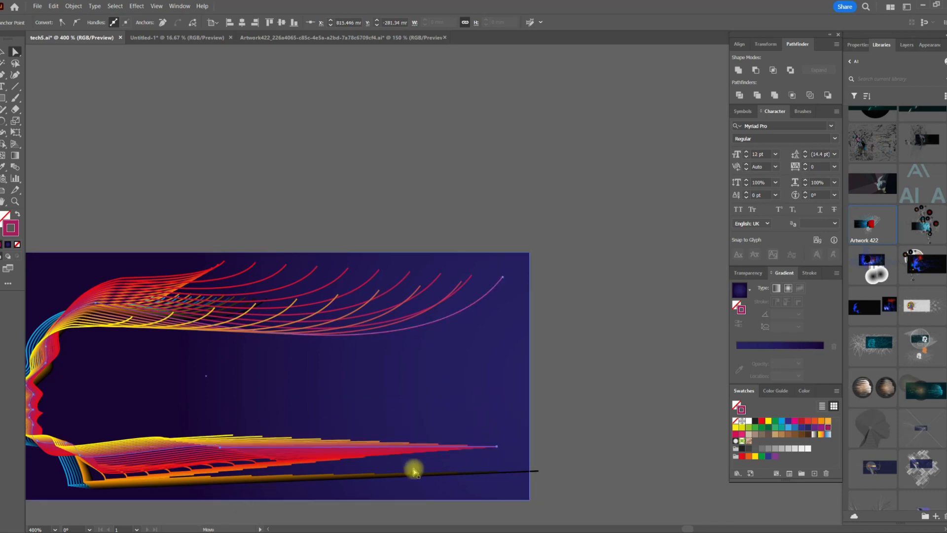
# Extend the lower end of the red profile toward the background's right edge and deselect it
pyautogui.scroll(2, 381, 467)
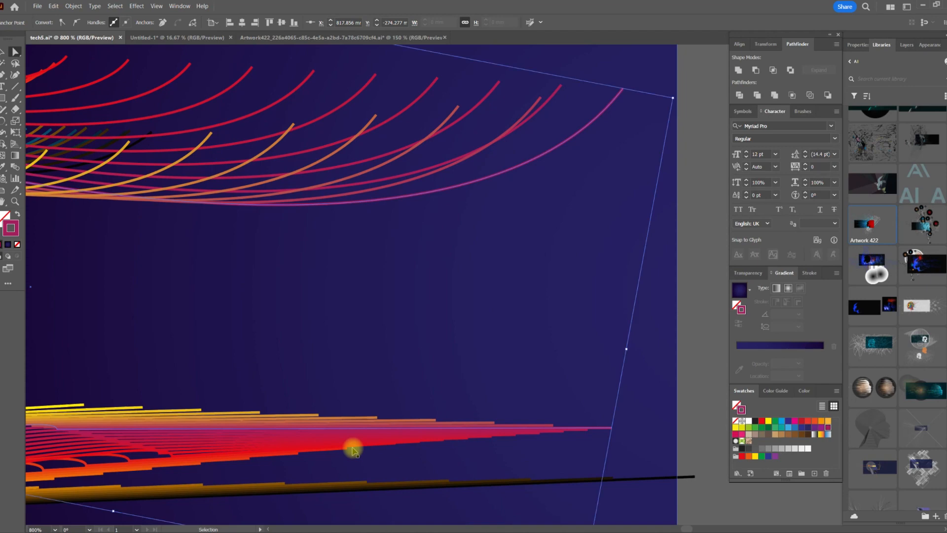
pyautogui.hotkey('ctrl', 'y')
pyautogui.hotkey('ctrl', 'y')
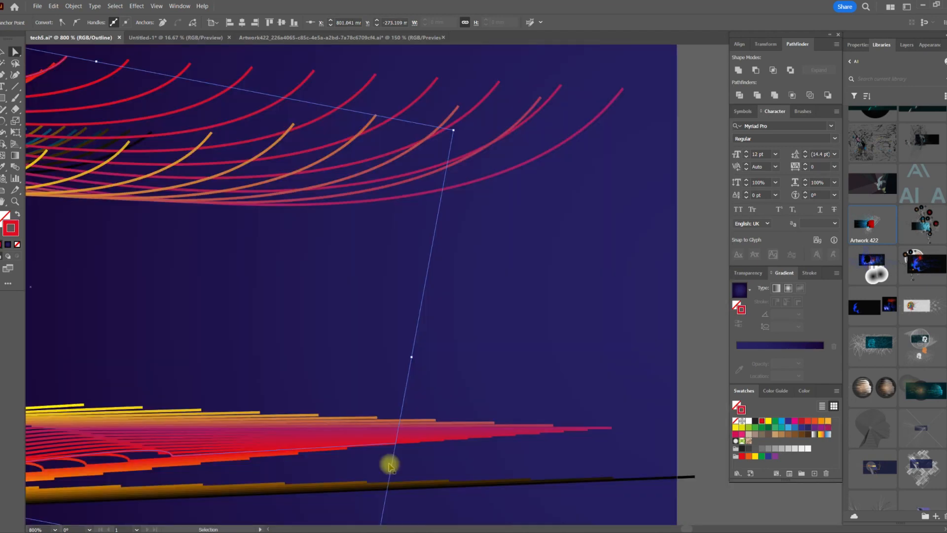
pyautogui.moveTo(396, 444); pyautogui.dragTo(615, 473)
pyautogui.scroll(-2, 581, 430)
pyautogui.moveTo(581, 430); pyautogui.dragTo(609, 385)
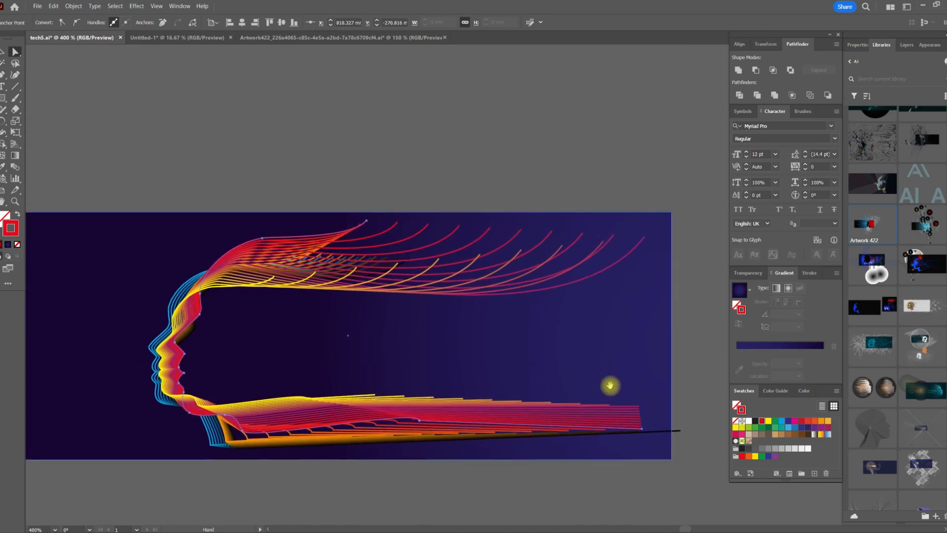
pyautogui.scroll(2, 157, 332)
pyautogui.scroll(-3, 187, 340)
pyautogui.click(206, 225)
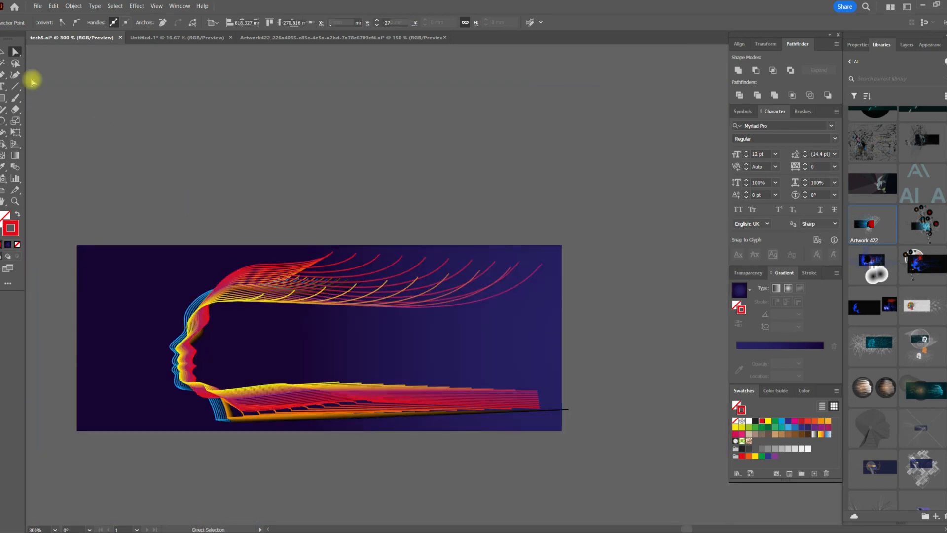
# Shift the background rectangle to the right so the face sits closer to its left edge
pyautogui.click(2, 52)
pyautogui.moveTo(142, 281); pyautogui.dragTo(209, 280)
pyautogui.click(228, 292)
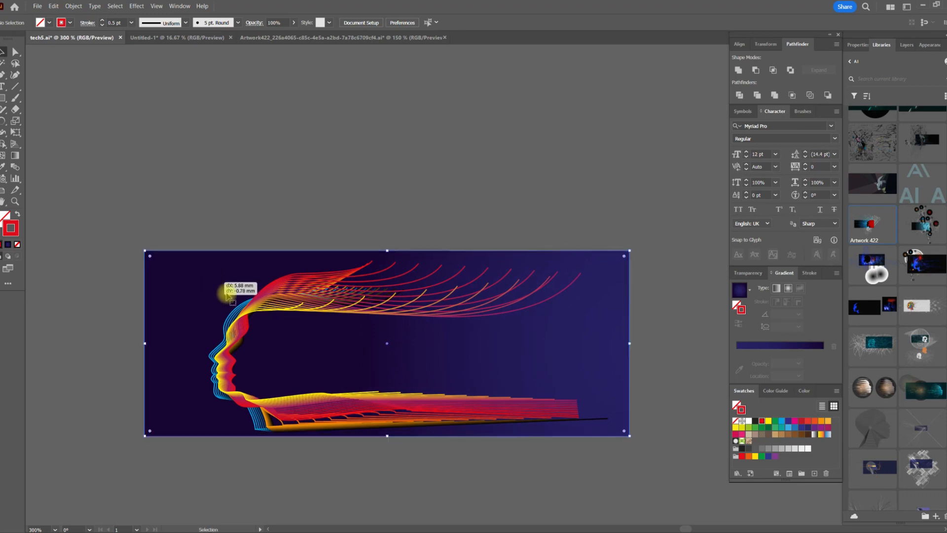
pyautogui.scroll(2, 276, 349)
pyautogui.scroll(-2, 276, 349)
pyautogui.click(341, 211)
pyautogui.moveTo(314, 261); pyautogui.dragTo(343, 262)
pyautogui.click(486, 226)
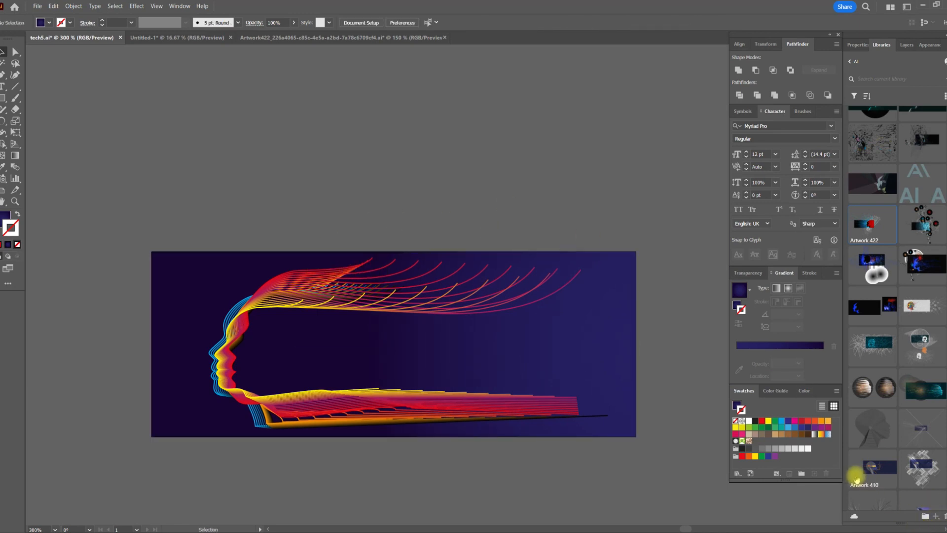
pyautogui.click(929, 526)
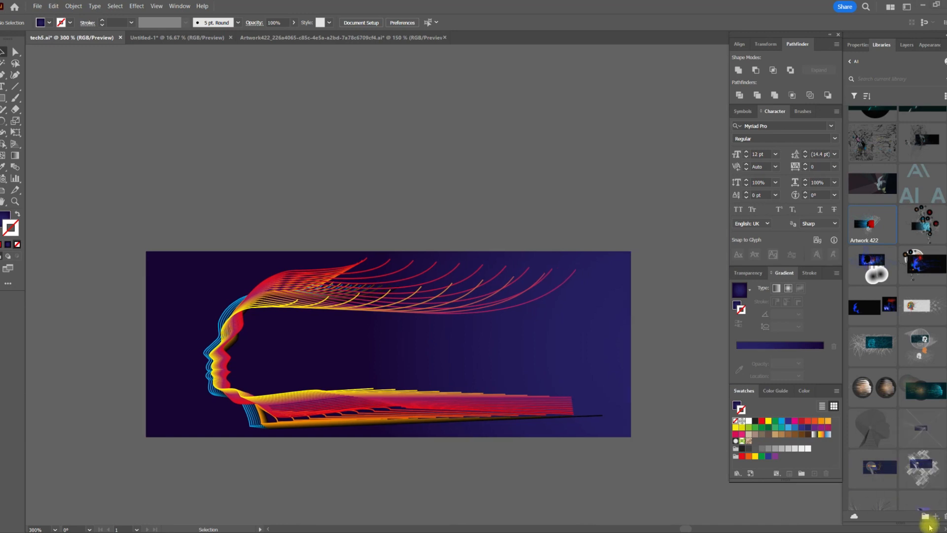
pyautogui.scroll(-1, 434, 188)
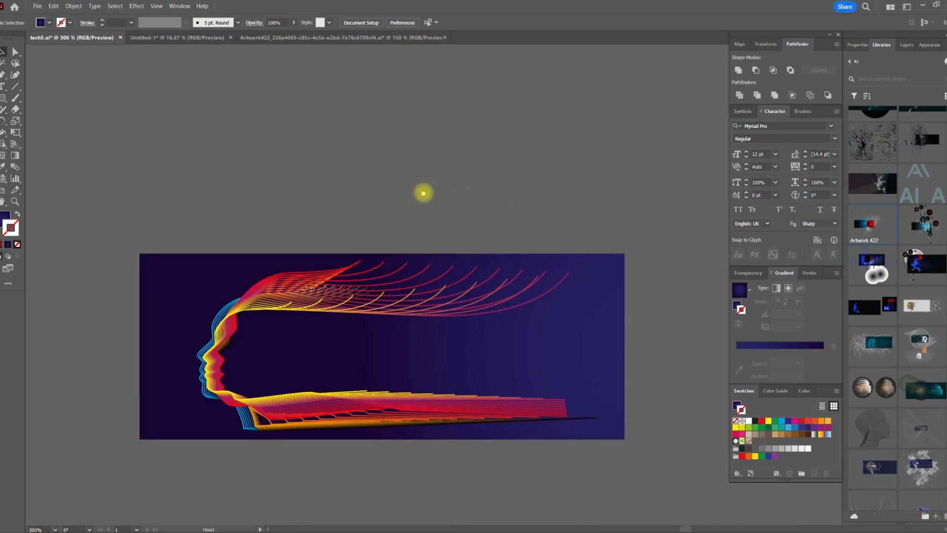
# Move the line-art face slightly up and left so the hair lines cross the background's upper edge
pyautogui.click(287, 281)
pyautogui.moveTo(286, 281)
pyautogui.mouseDown()
pyautogui.moveTo(317, 169)
pyautogui.moveTo(278, 271)
pyautogui.mouseUp()
pyautogui.click(193, 138)
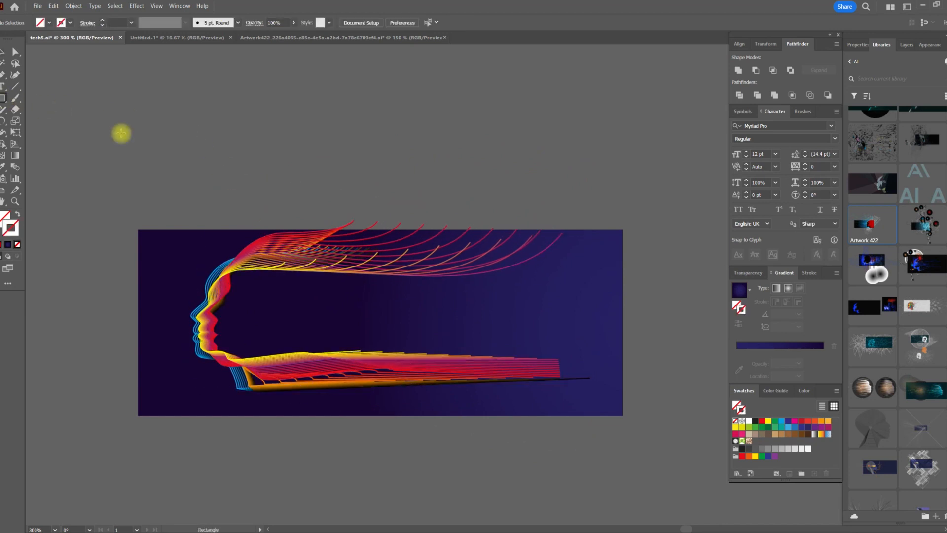
# Draw a rectangle about 90.6 by 40.1 mm over the line art with a linear gradient fill and no stroke
pyautogui.moveTo(187, 201); pyautogui.dragTo(626, 405)
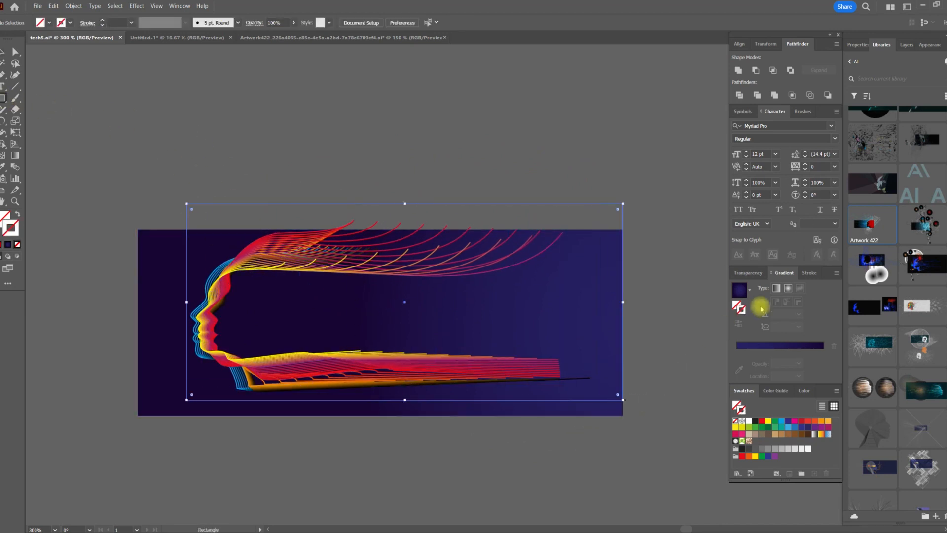
pyautogui.click(775, 288)
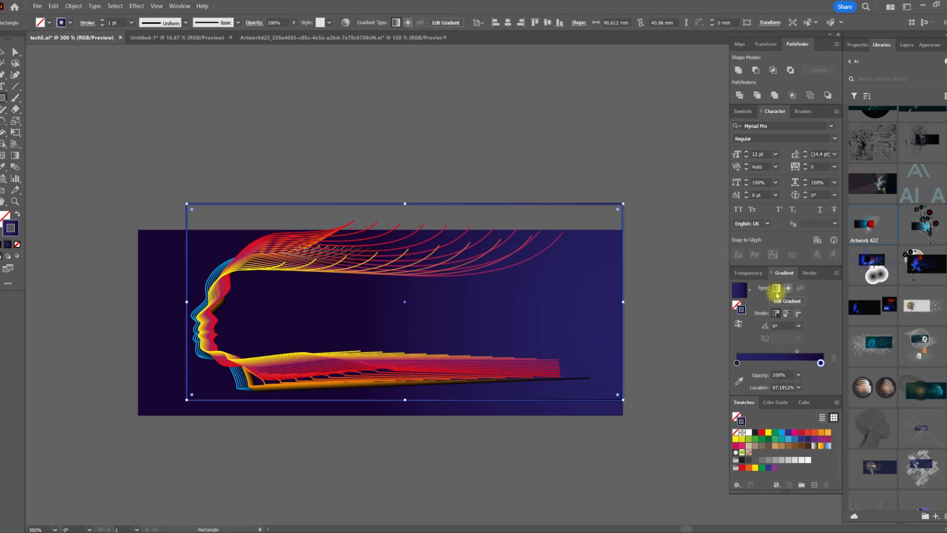
pyautogui.click(18, 215)
pyautogui.click(6, 218)
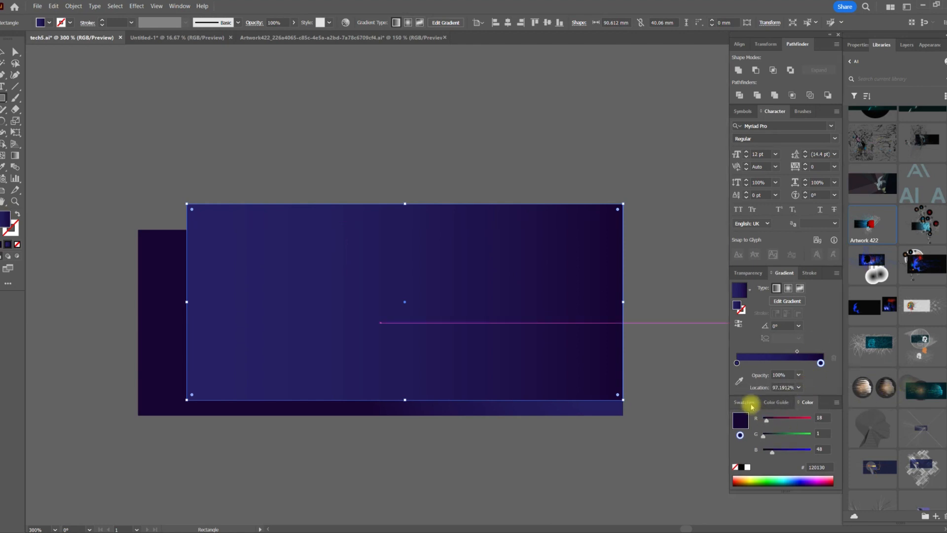
# Change the rectangle's gradient to run from white to near-black with its midpoint at about 27.6%
pyautogui.click(744, 402)
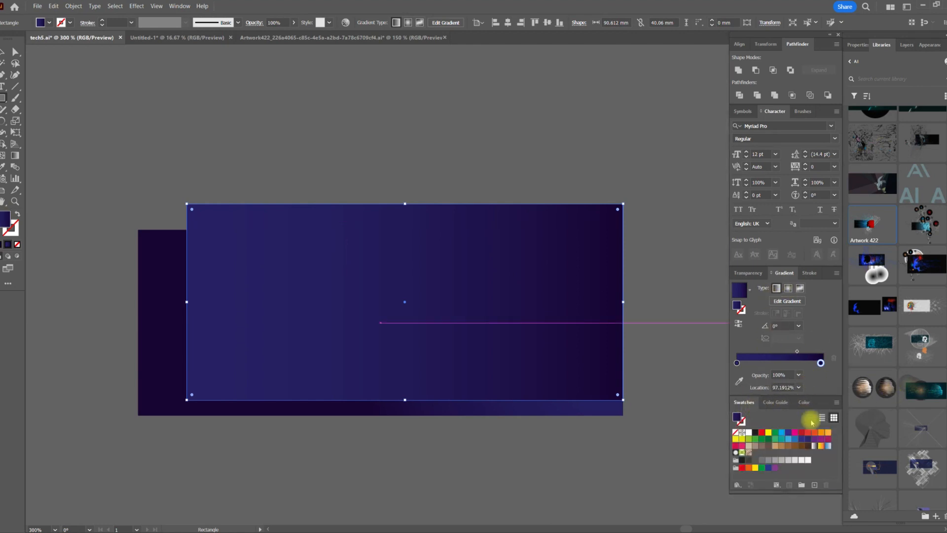
pyautogui.moveTo(738, 366); pyautogui.dragTo(737, 363)
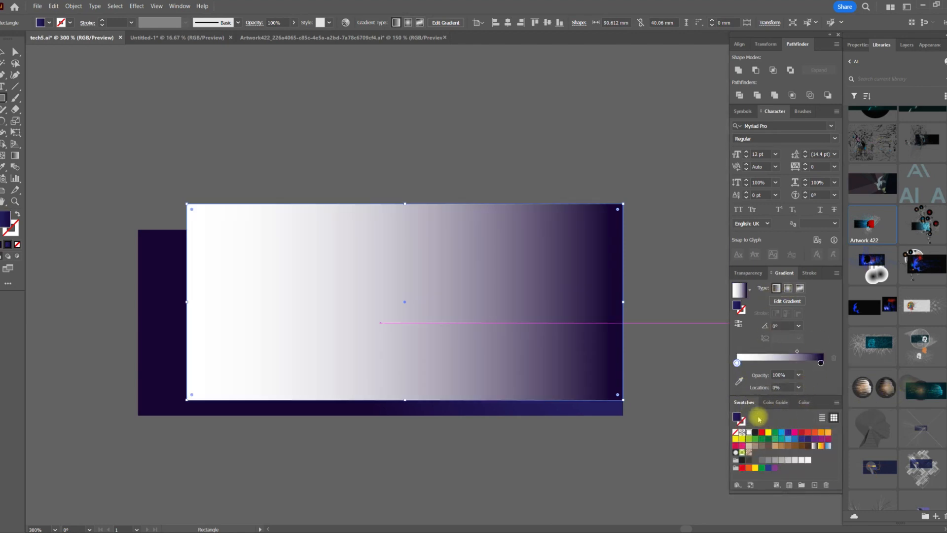
pyautogui.moveTo(821, 364); pyautogui.dragTo(760, 351)
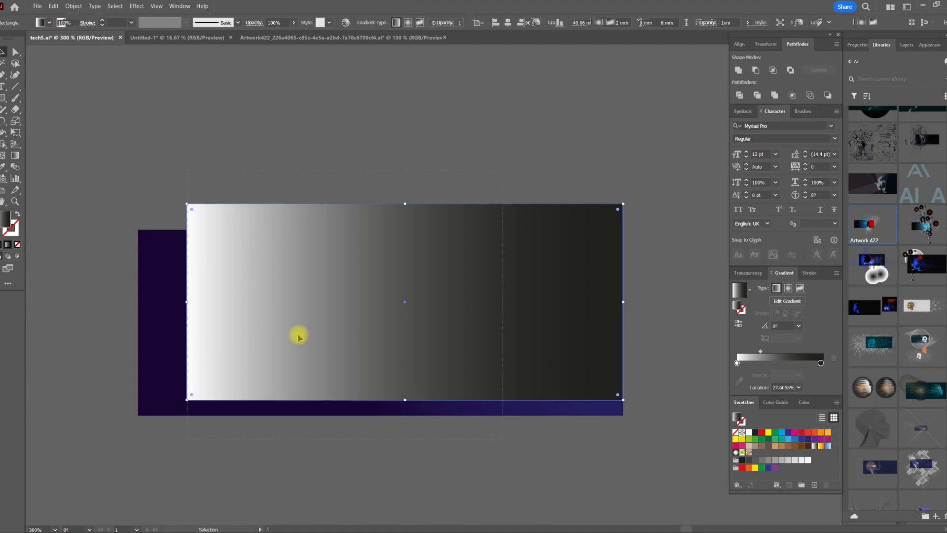
# Select the gradient rectangle together with the line-art face and make an opacity mask from them
pyautogui.hotkey('ctrl', 'a')
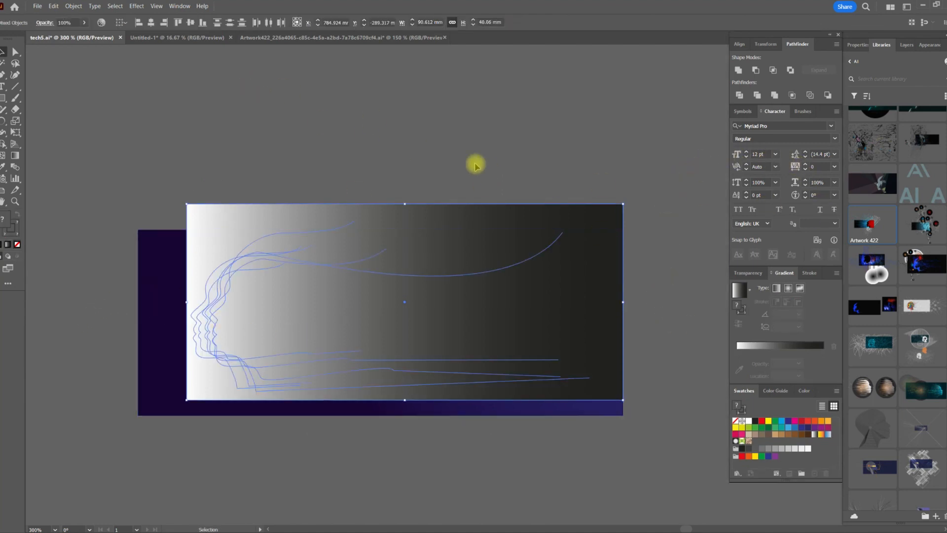
pyautogui.click(748, 274)
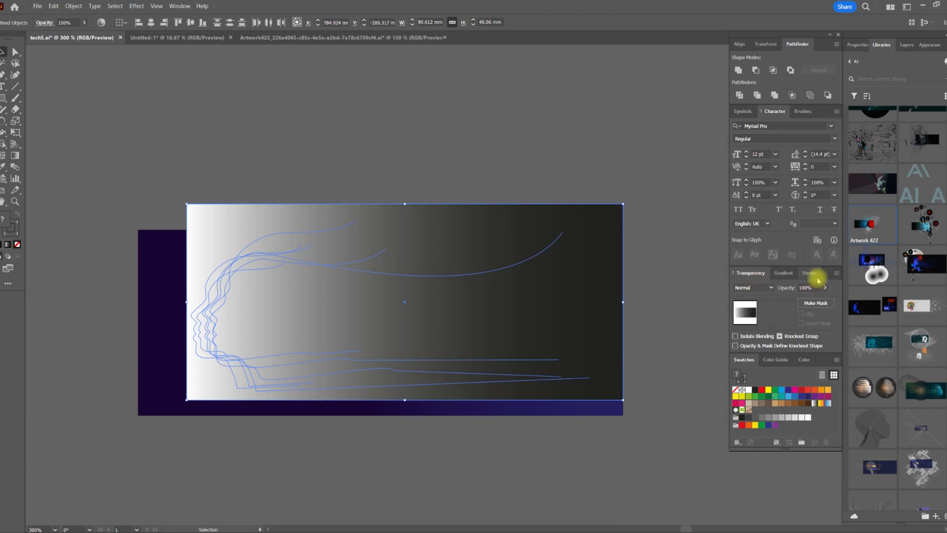
pyautogui.click(837, 273)
pyautogui.click(784, 295)
pyautogui.click(677, 191)
# In the line art's opacity mask, set the gradient's dark end stop to pure black, 000000
pyautogui.scroll(3, 560, 385)
pyautogui.click(524, 370)
pyautogui.click(785, 320)
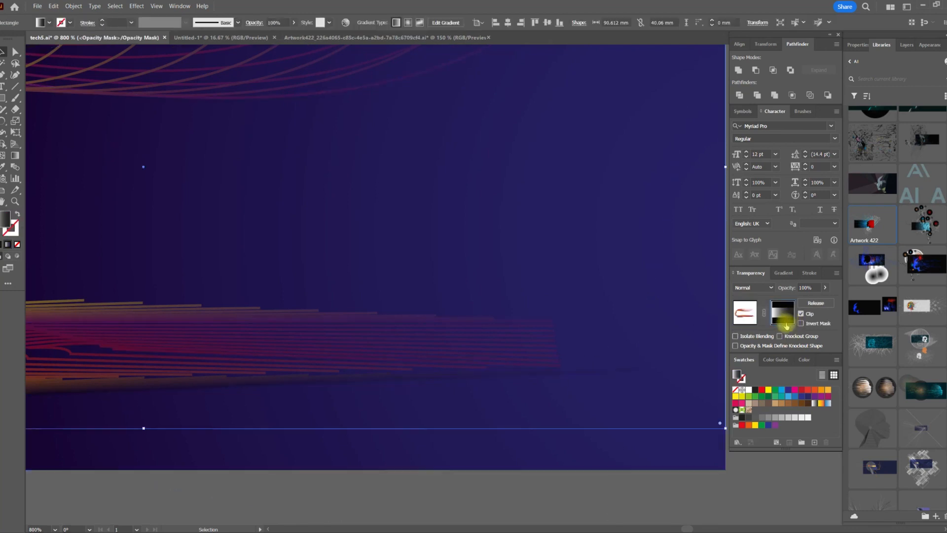
pyautogui.click(783, 273)
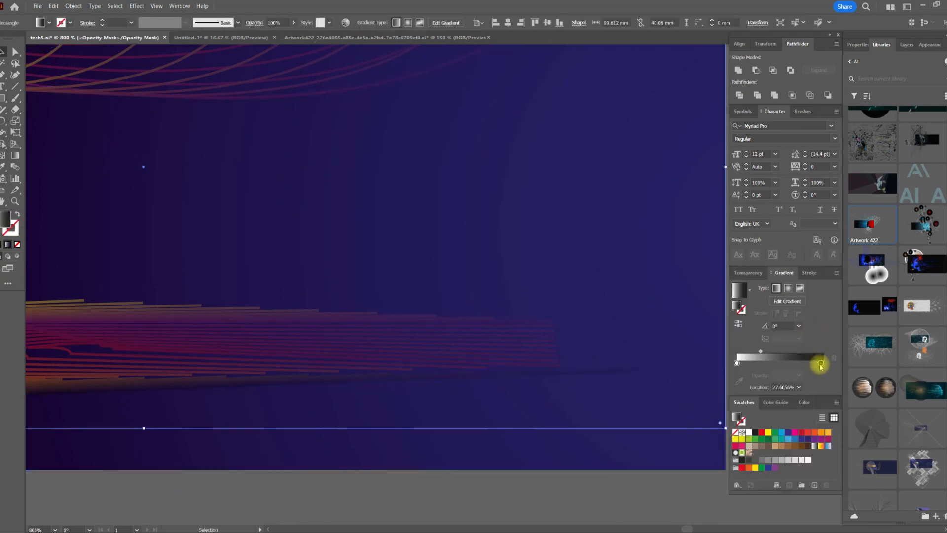
pyautogui.doubleClick(821, 363)
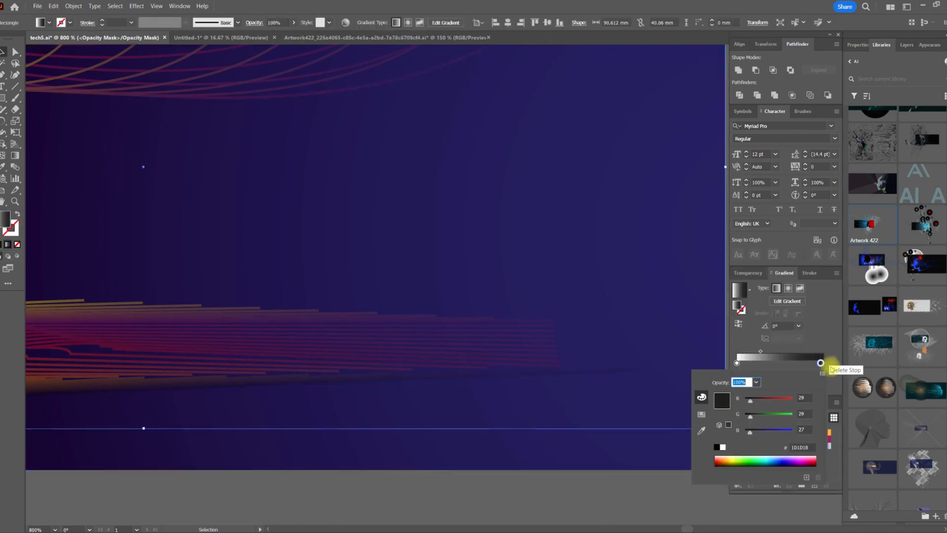
pyautogui.click(716, 447)
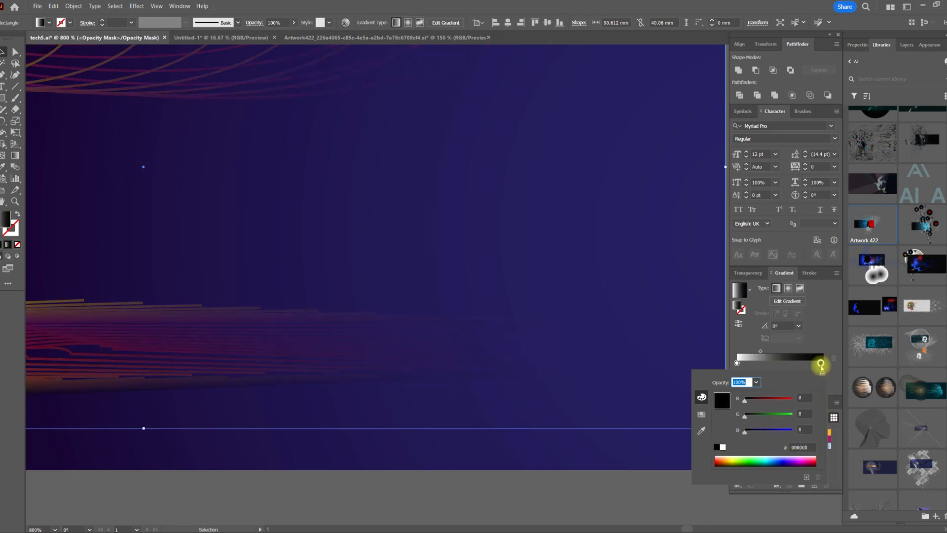
pyautogui.click(737, 365)
pyautogui.doubleClick(737, 363)
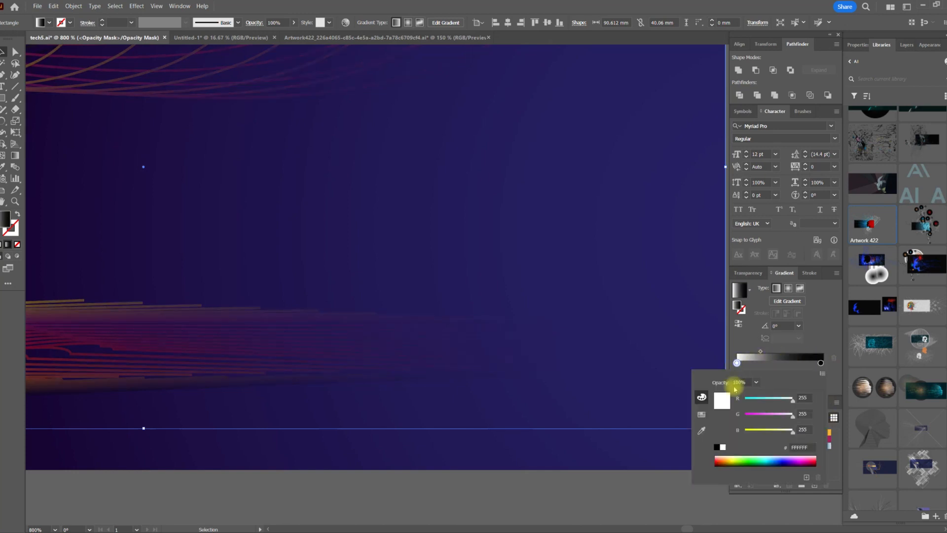
pyautogui.click(821, 331)
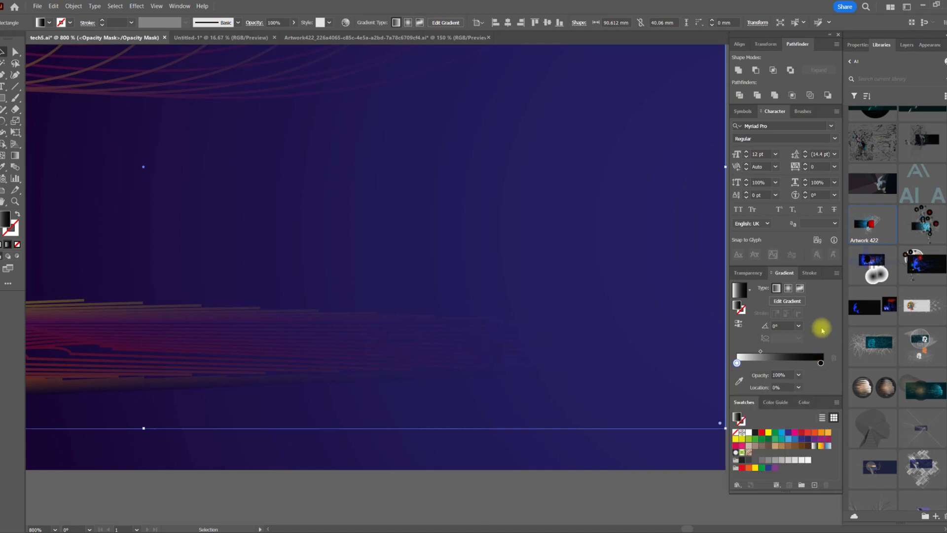
# Shift the mask gradient's midpoint and move its black stop to about 98%, and return to editing the artwork
pyautogui.scroll(1, 554, 347)
pyautogui.scroll(-4, 571, 342)
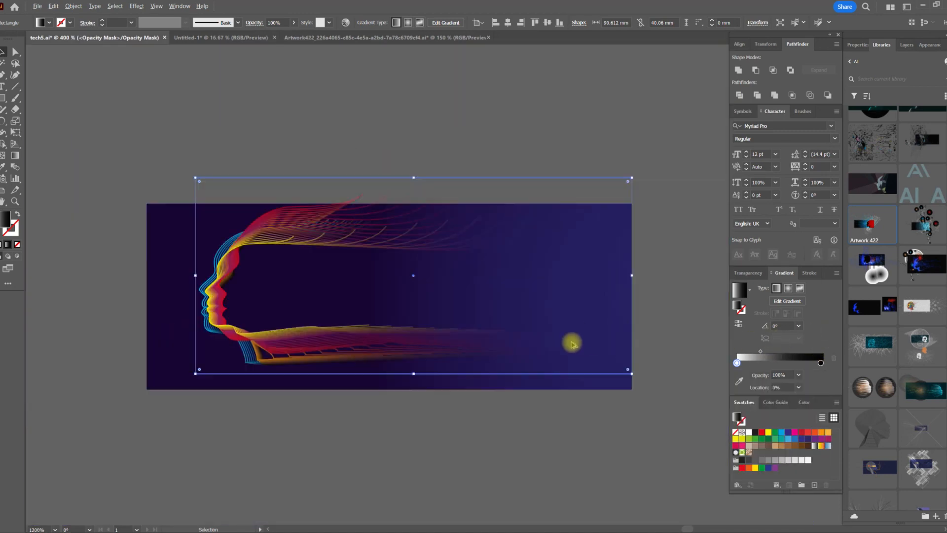
pyautogui.moveTo(759, 353); pyautogui.dragTo(772, 352)
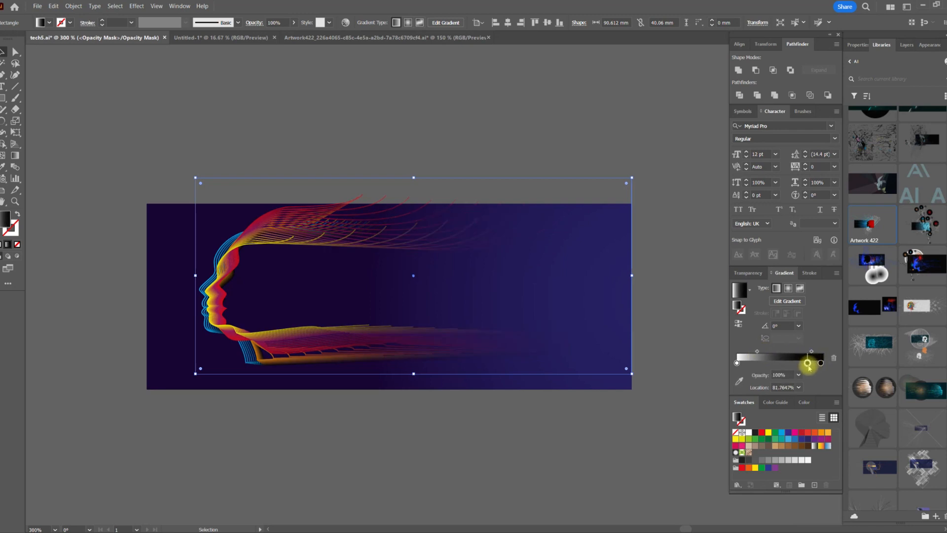
pyautogui.moveTo(819, 370); pyautogui.dragTo(796, 373)
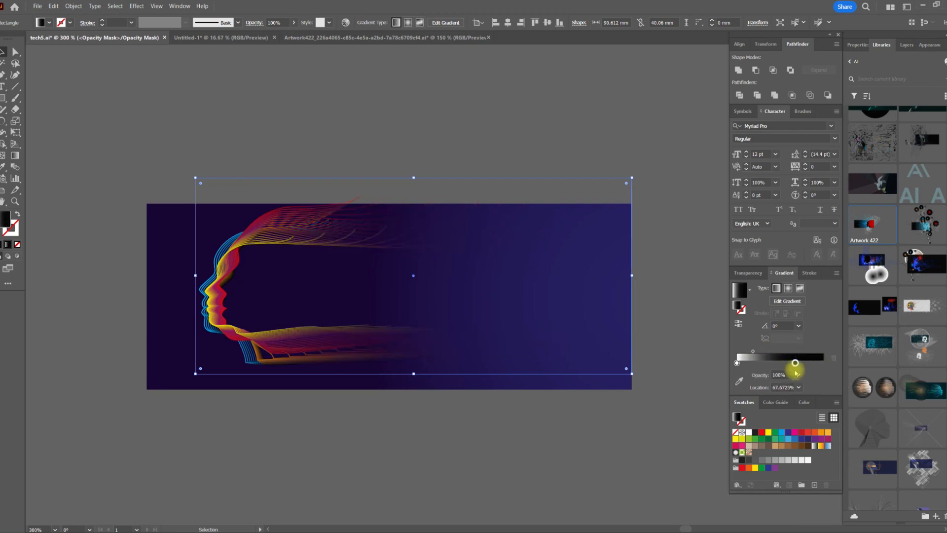
pyautogui.moveTo(804, 363); pyautogui.dragTo(807, 364)
pyautogui.moveTo(751, 353); pyautogui.dragTo(751, 353)
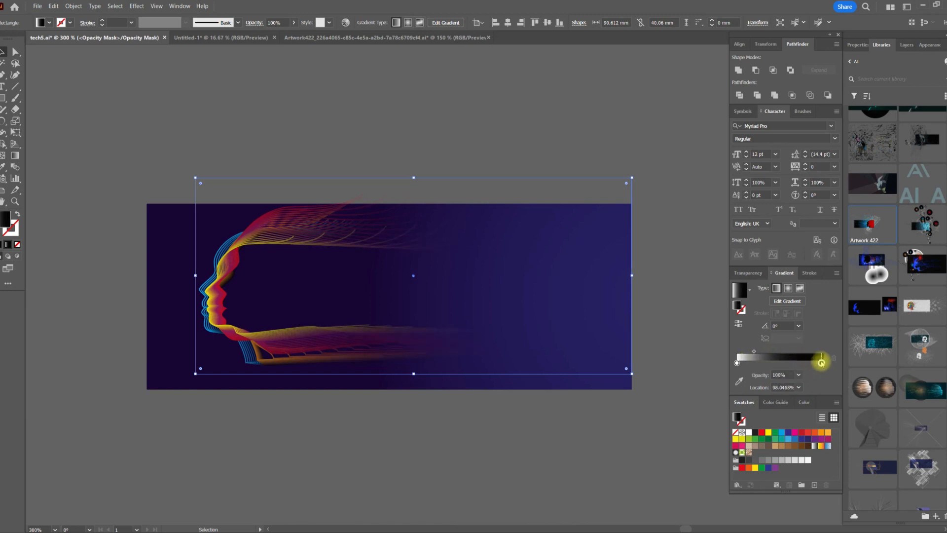
pyautogui.click(748, 273)
pyautogui.click(746, 314)
pyautogui.click(688, 296)
# Place a duplicate of the masked line-art face above the banner
pyautogui.scroll(2, 384, 342)
pyautogui.scroll(2, 376, 343)
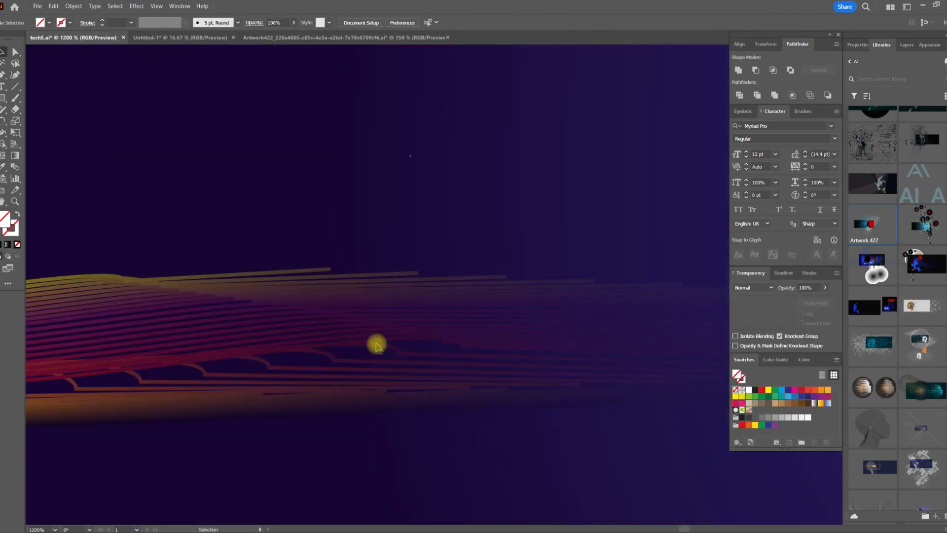
pyautogui.click(387, 340)
pyautogui.scroll(-4, 387, 339)
pyautogui.moveTo(368, 309); pyautogui.dragTo(366, 119)
# Expand the blend of the line-art face on the banner, including object, fill and stroke
pyautogui.click(338, 300)
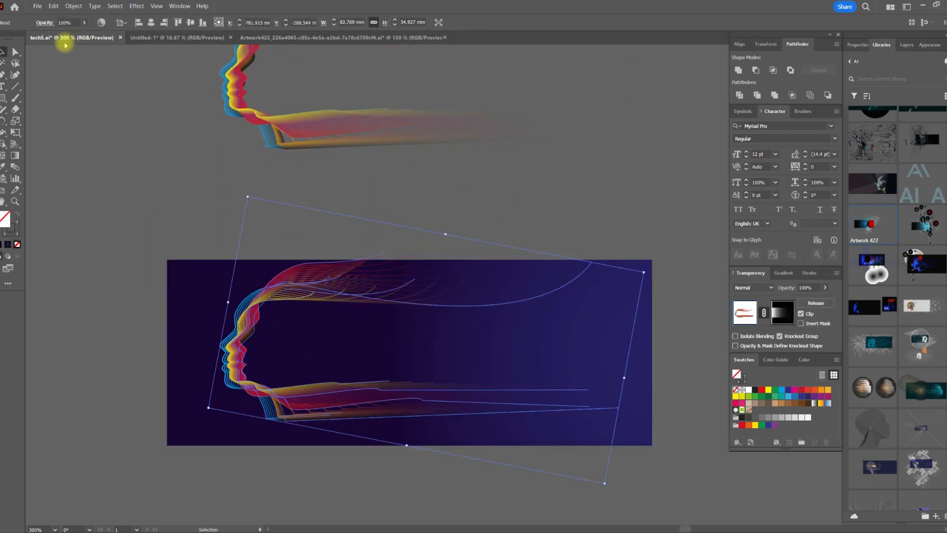
pyautogui.click(74, 6)
pyautogui.click(102, 114)
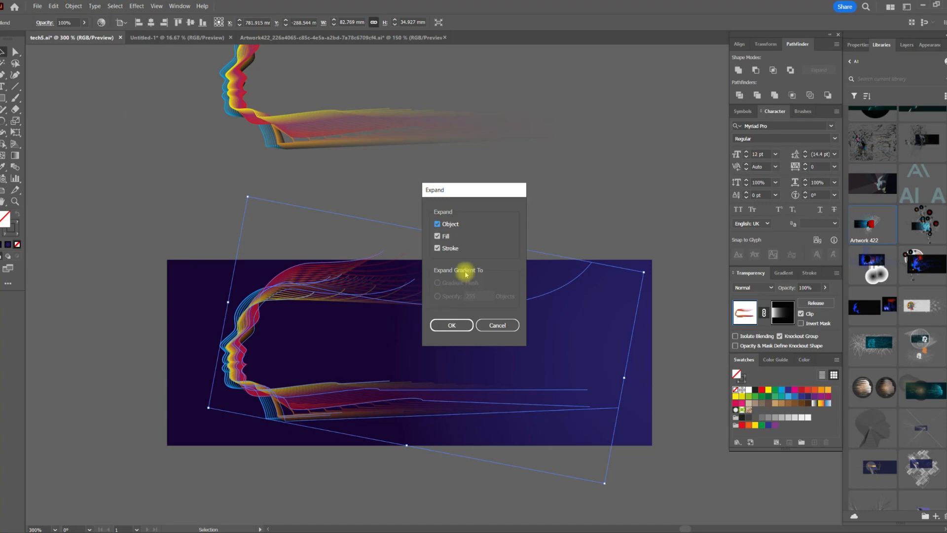
pyautogui.click(451, 325)
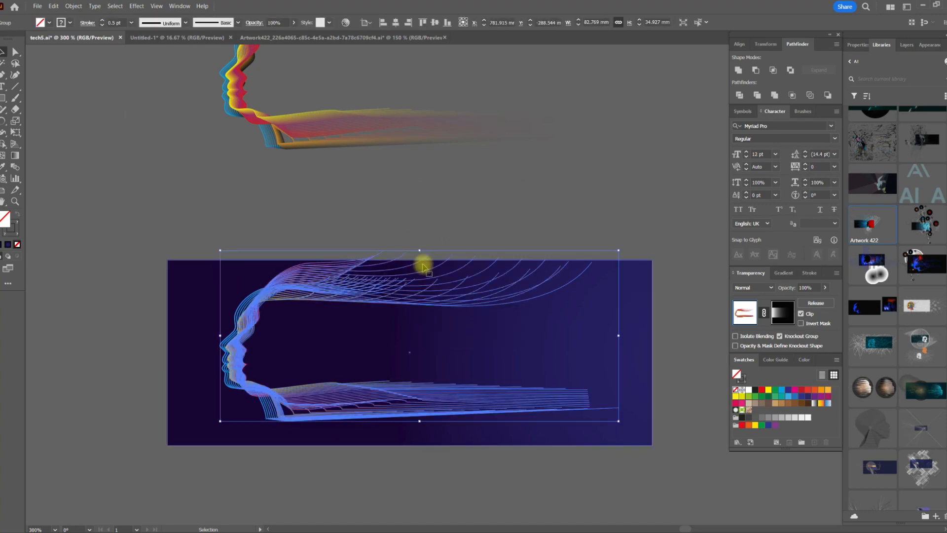
pyautogui.click(482, 192)
# Show the artwork in outline mode and expand the fill and stroke of the banner's face lines into shapes
pyautogui.scroll(6, 324, 286)
pyautogui.scroll(2, 237, 393)
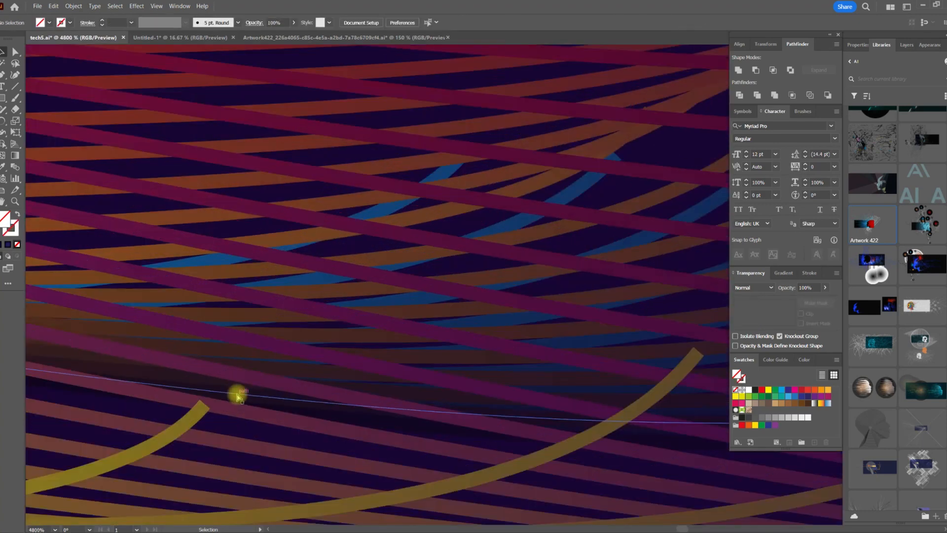
pyautogui.hotkey('ctrl', 'y')
pyautogui.scroll(3, 405, 259)
pyautogui.click(405, 258)
pyautogui.scroll(-6, 446, 281)
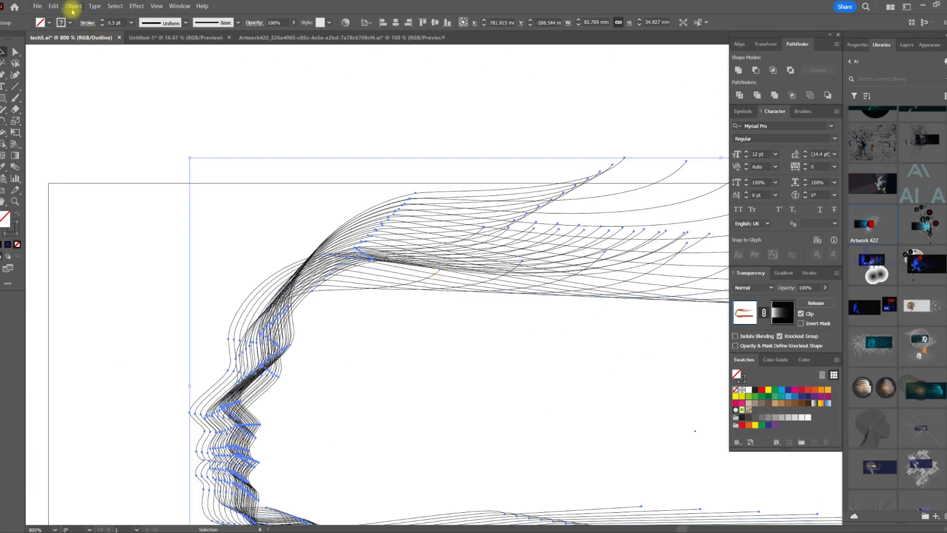
pyautogui.click(73, 6)
pyautogui.click(89, 114)
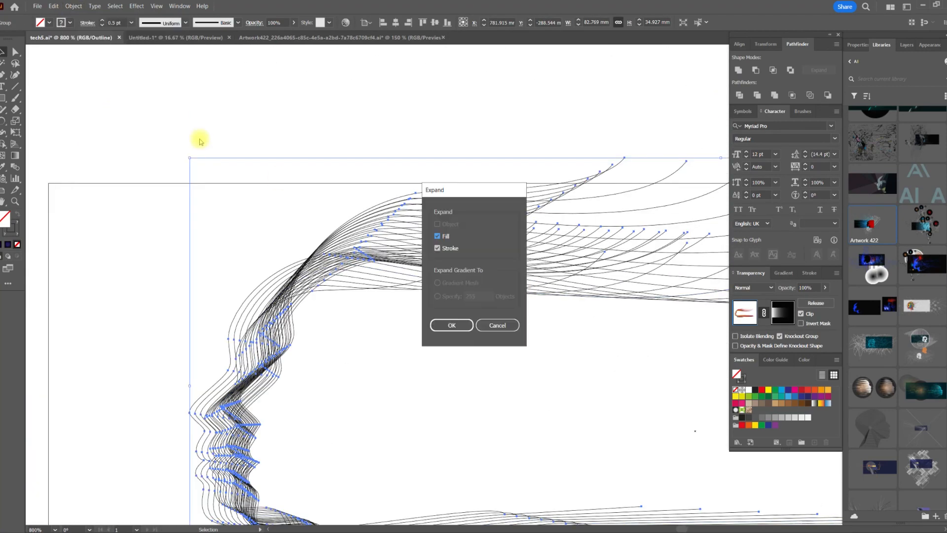
pyautogui.click(455, 325)
# Inspect the expanded face outlines, deselect them and return to the full-colour preview
pyautogui.scroll(5, 292, 328)
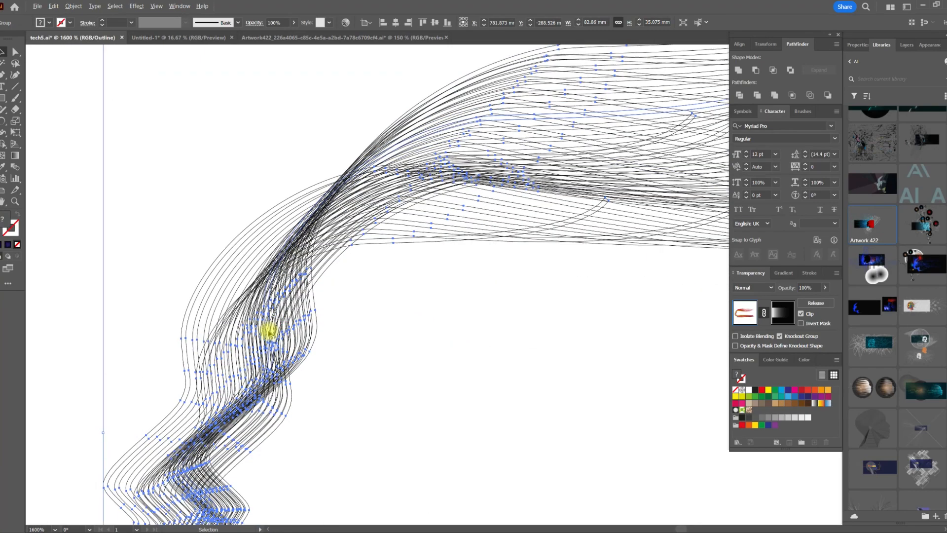
pyautogui.scroll(-3, 173, 313)
pyautogui.hotkey('ctrl', '0')
pyautogui.click(466, 222)
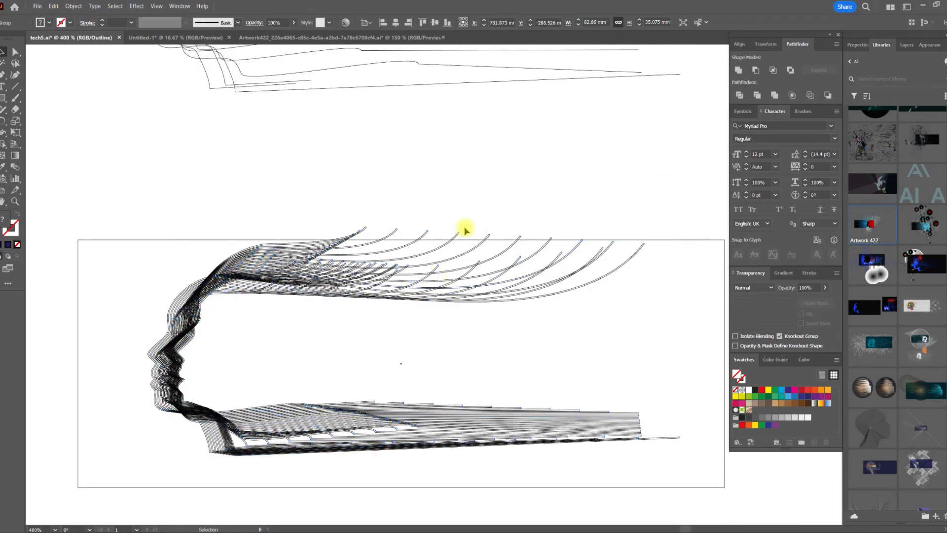
pyautogui.hotkey('ctrl', 'y')
pyautogui.scroll(2, 196, 335)
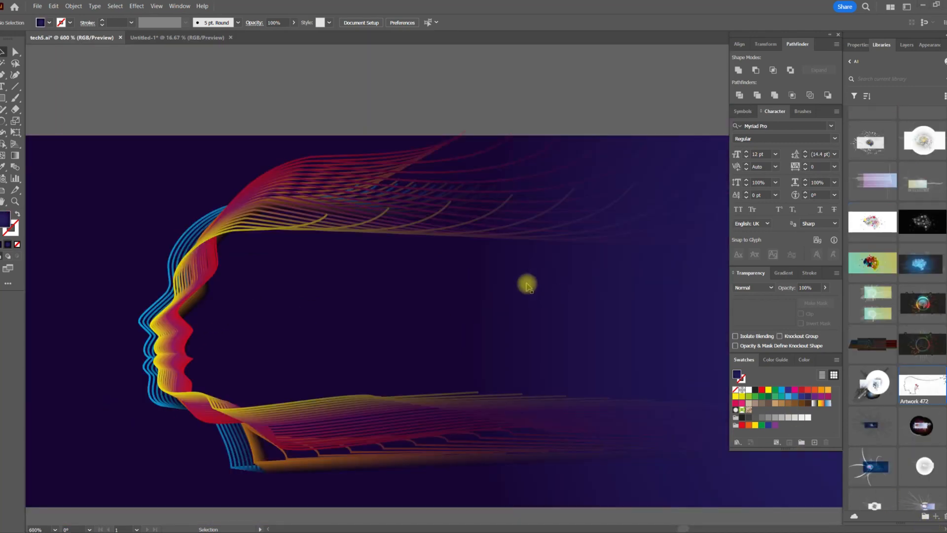
# Copy the ARTIFICIAL INTELLIGENCE lettering from library item Artwork 472 into the tech5.ai banner
pyautogui.scroll(2, 575, 273)
pyautogui.scroll(-3, 932, 336)
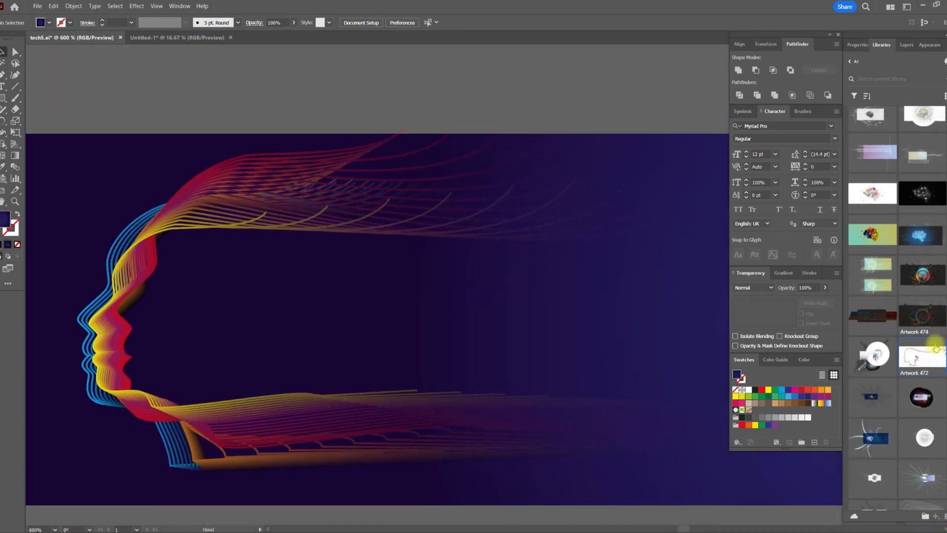
pyautogui.doubleClick(920, 293)
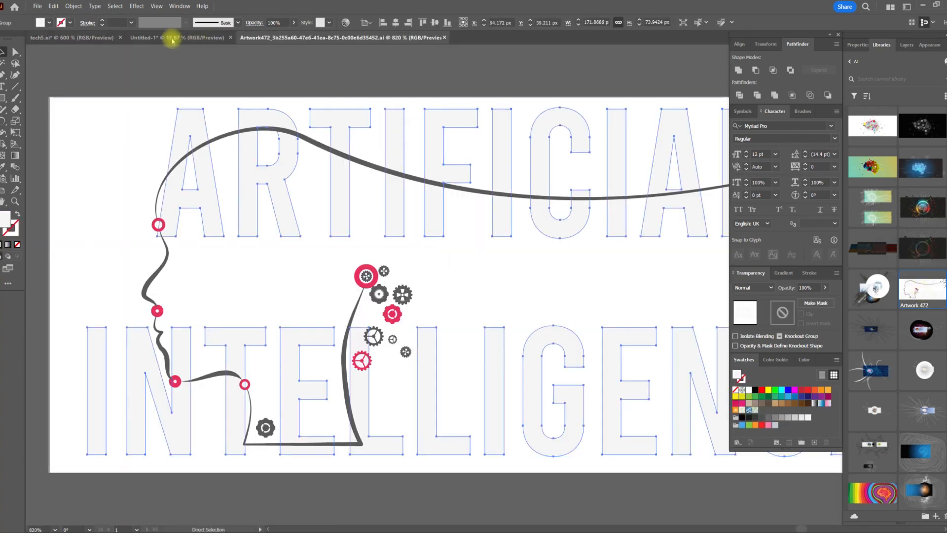
pyautogui.click(167, 38)
pyautogui.click(77, 39)
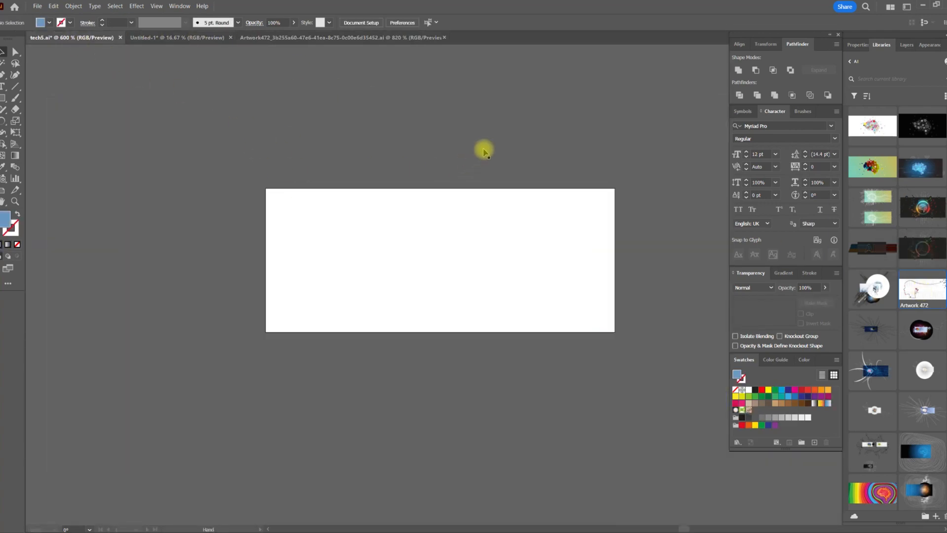
pyautogui.hotkey('ctrl', 'v')
pyautogui.press('v')
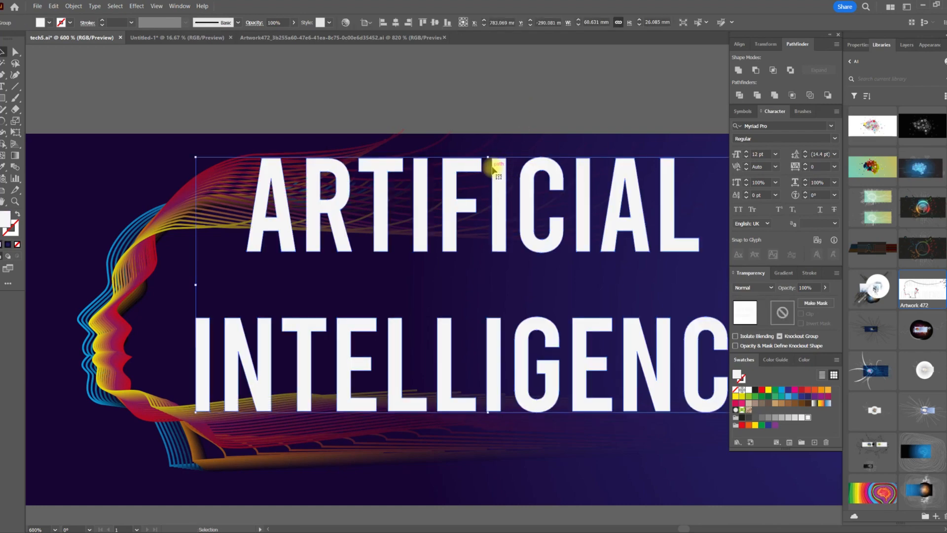
# Scale the ARTIFICIAL INTELLIGENCE lettering down to about 17.5 by 7.5 mm and position it inside the head
pyautogui.moveTo(488, 155); pyautogui.dragTo(361, 282)
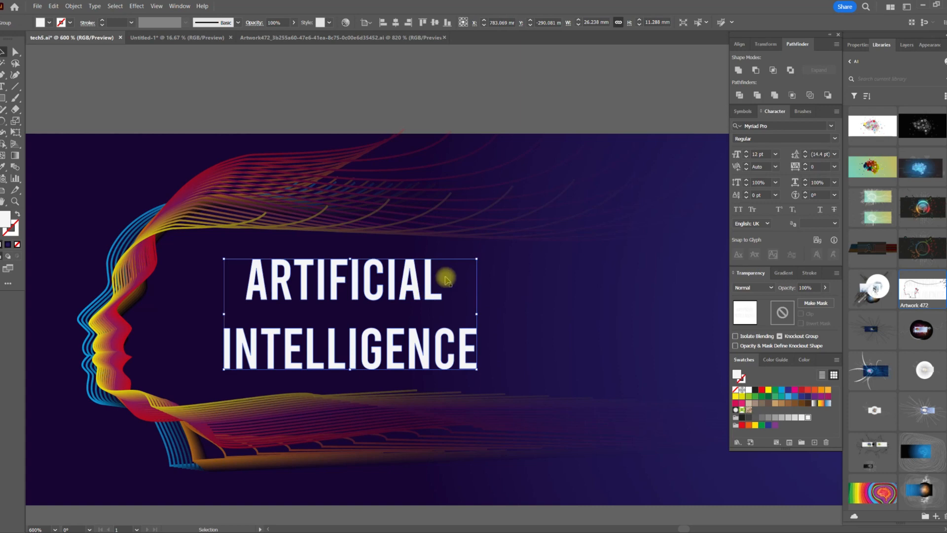
pyautogui.moveTo(477, 259); pyautogui.dragTo(450, 275)
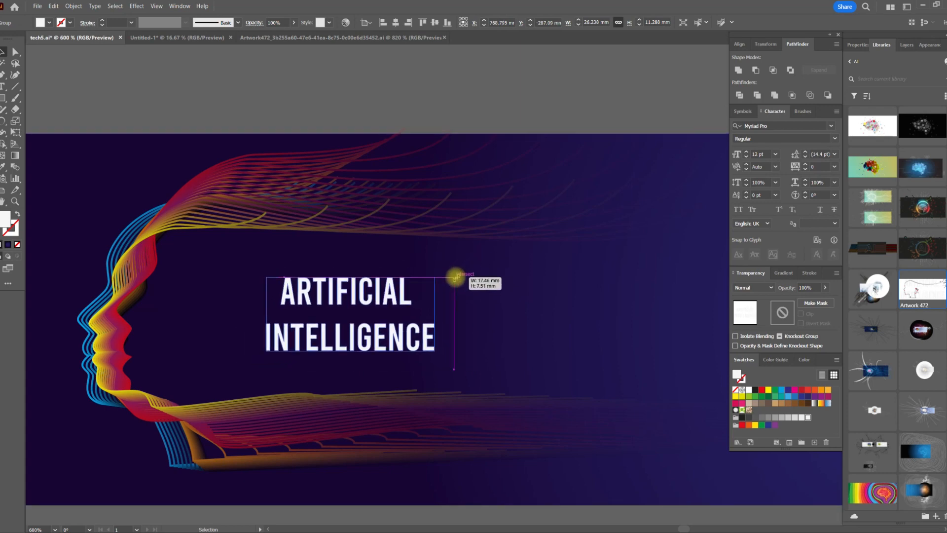
pyautogui.moveTo(402, 300); pyautogui.dragTo(346, 309)
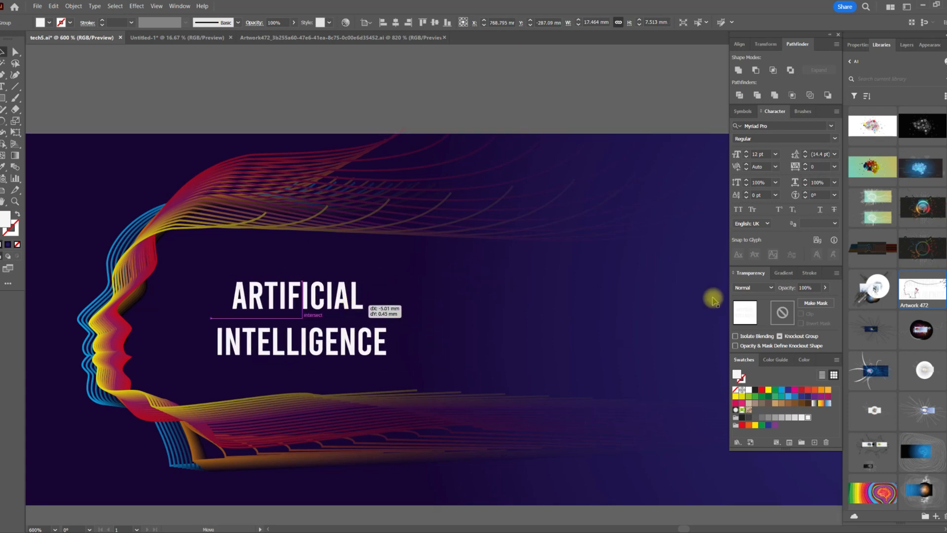
# Set the lettering's blend mode to Overlay and move it slightly left toward the face
pyautogui.click(753, 287)
pyautogui.click(752, 379)
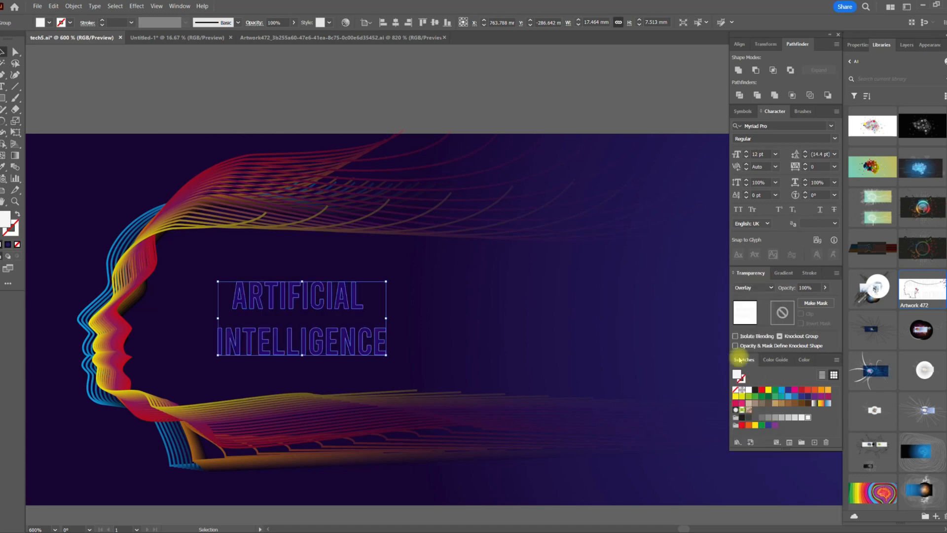
pyautogui.click(494, 89)
pyautogui.hscroll(-3, 459, 271)
pyautogui.moveTo(410, 302); pyautogui.dragTo(388, 302)
pyautogui.click(385, 105)
pyautogui.moveTo(391, 189); pyautogui.dragTo(351, 178)
pyautogui.scroll(-1, 357, 244)
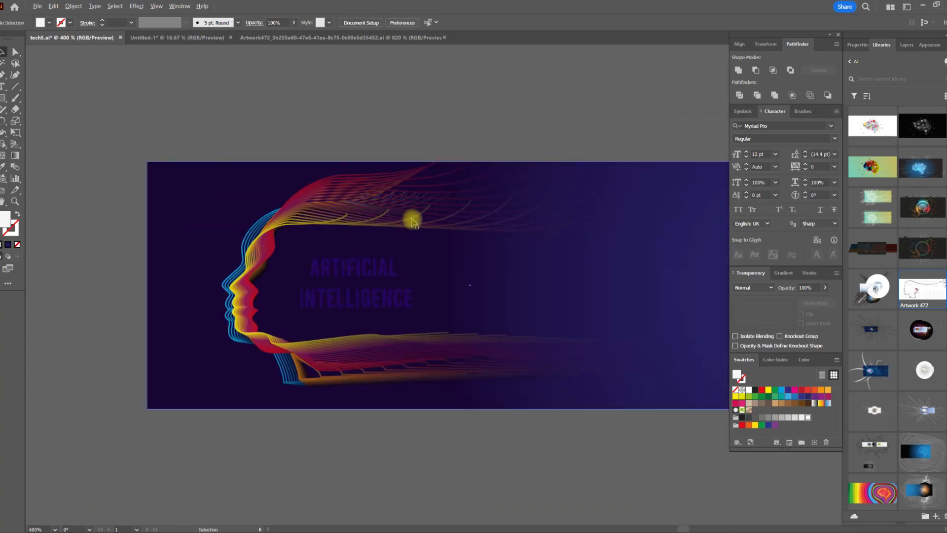
# Rotate the gradient background 180 degrees so its lighter blue side lies behind the face, and nudge it slightly left
pyautogui.hscroll(4, 399, 212)
pyautogui.click(690, 175)
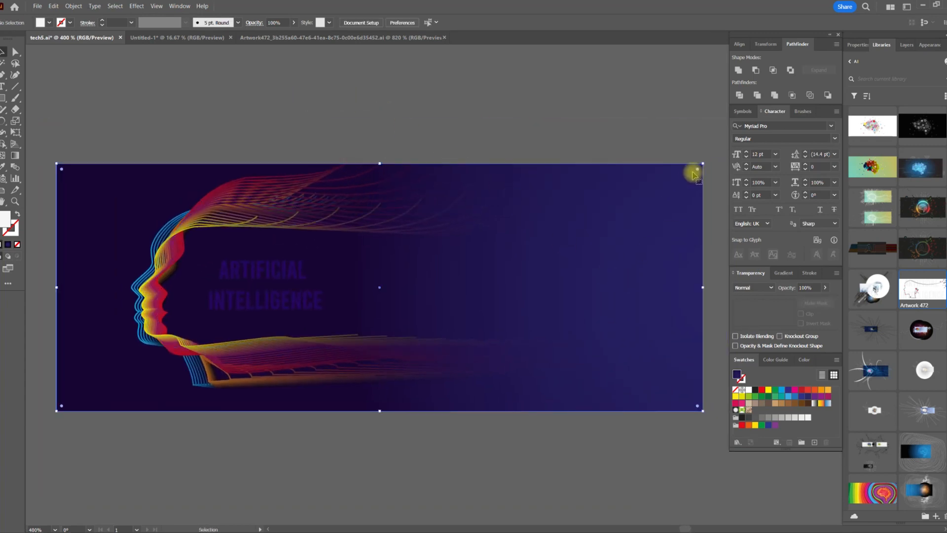
pyautogui.moveTo(673, 147); pyautogui.dragTo(192, 335)
pyautogui.moveTo(644, 296)
pyautogui.mouseDown()
pyautogui.moveTo(619, 300)
pyautogui.moveTo(632, 296)
pyautogui.mouseUp()
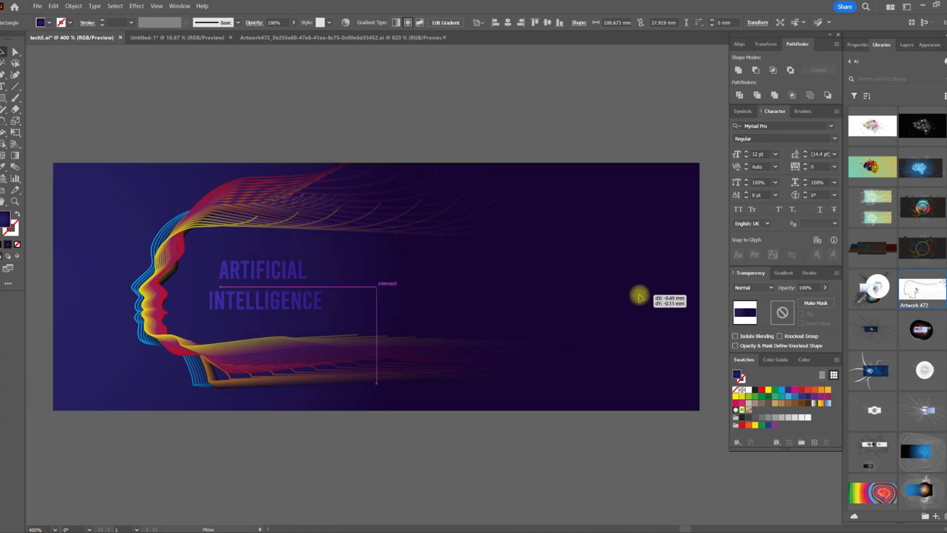
pyautogui.click(481, 124)
pyautogui.press('space')
pyautogui.moveTo(376, 72); pyautogui.dragTo(420, 73)
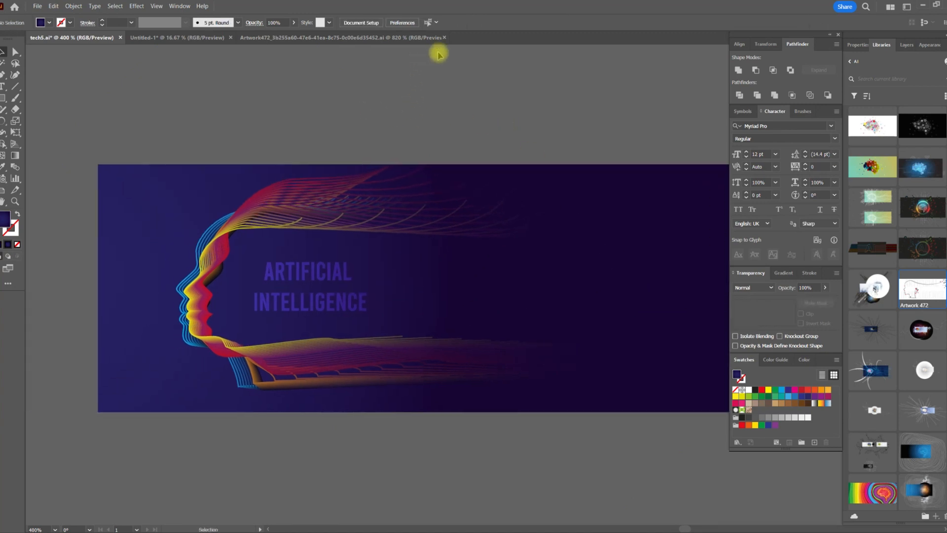
# Copy the gear graphics group from library item Artwork 472 and paste it into the tech5.ai banner
pyautogui.scroll(2, 286, 293)
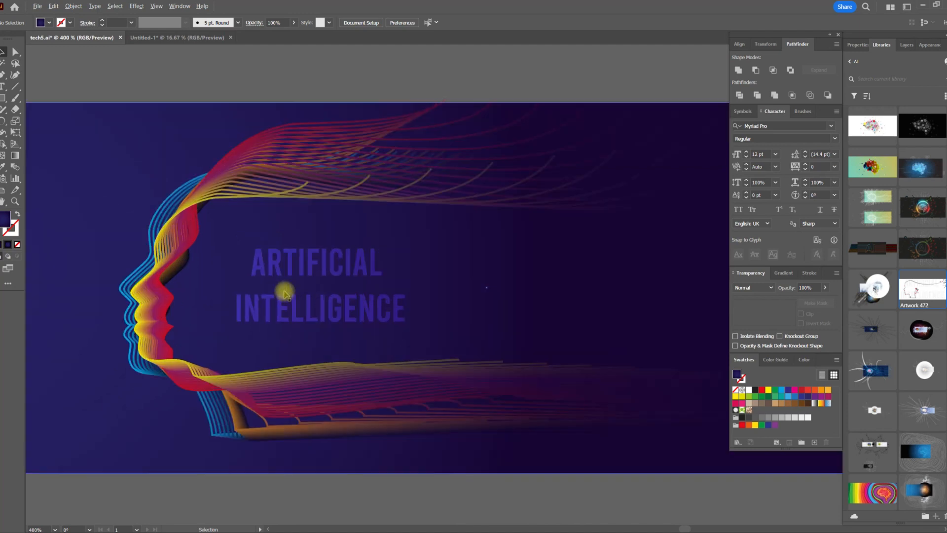
pyautogui.doubleClick(911, 288)
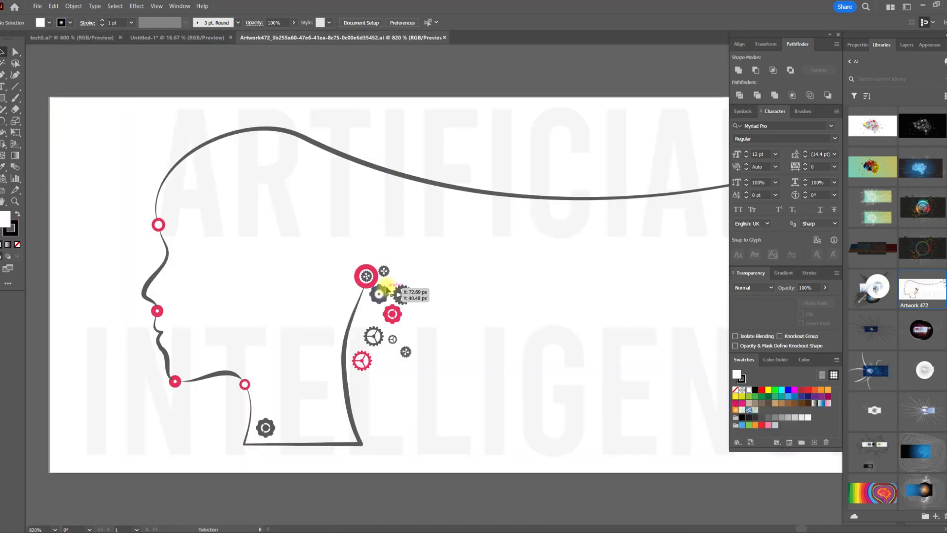
pyautogui.click(380, 294)
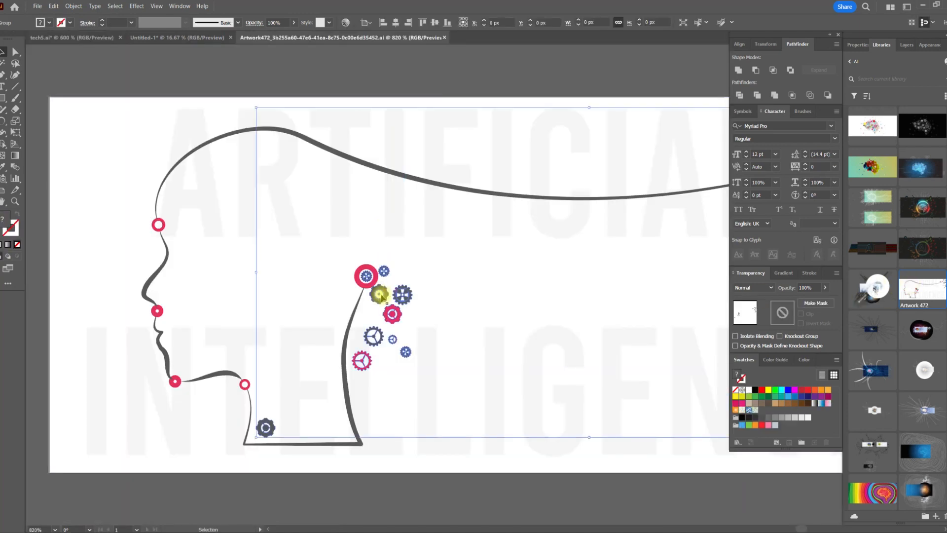
pyautogui.press('a')
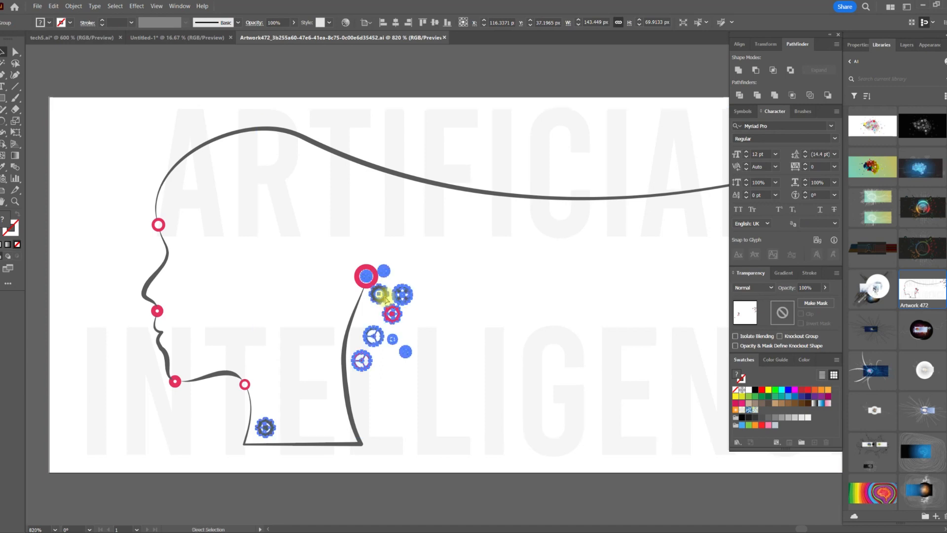
pyautogui.click(72, 38)
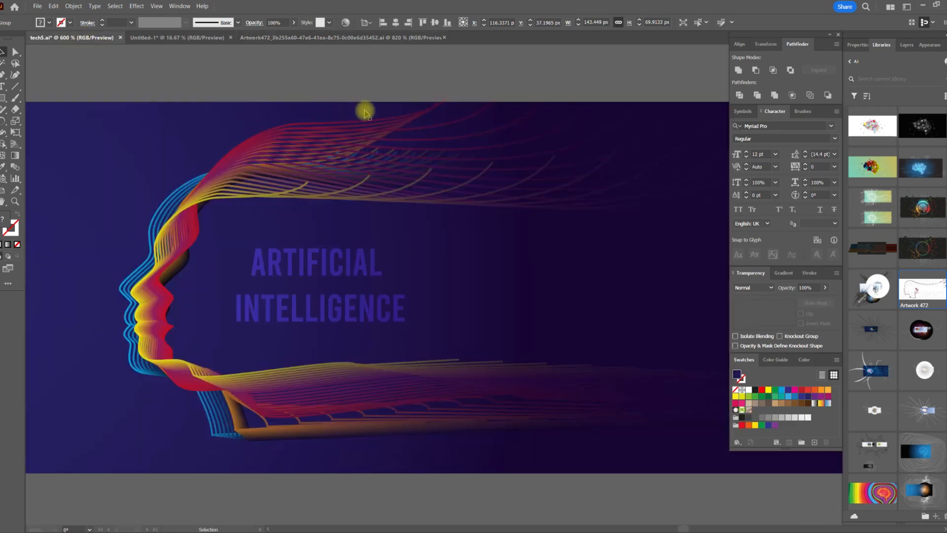
pyautogui.hotkey('ctrl', 'v')
# Position the pasted gear group over the banner so its dense cluster sits just behind the mouth
pyautogui.click(459, 81)
pyautogui.moveTo(497, 243); pyautogui.dragTo(469, 254)
pyautogui.moveTo(323, 326); pyautogui.dragTo(190, 321)
pyautogui.click(539, 217)
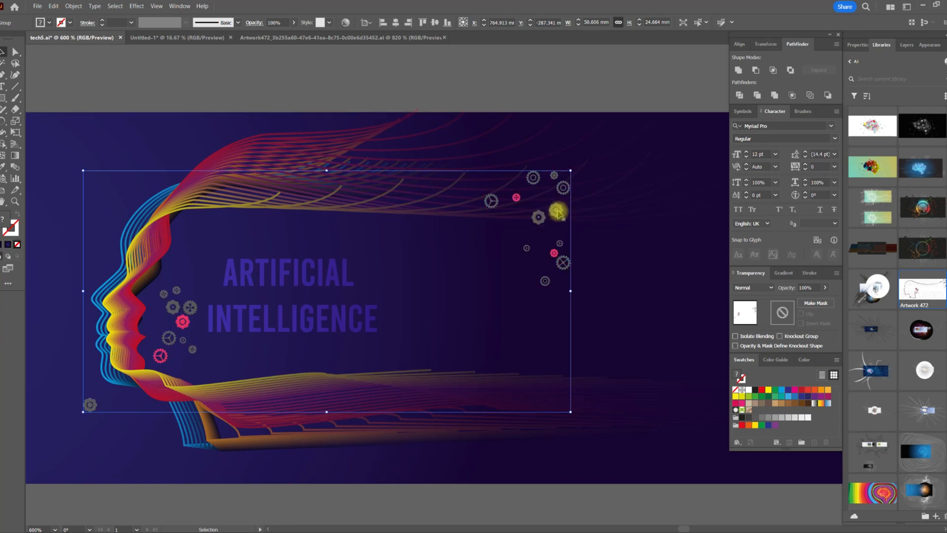
# Isolate the gear group and move the detached far-side gears across to the area above and in front of the forehead
pyautogui.doubleClick(539, 218)
pyautogui.scroll(-2, 482, 324)
pyautogui.moveTo(531, 290); pyautogui.dragTo(257, 196)
pyautogui.click(336, 157)
pyautogui.scroll(1, 262, 218)
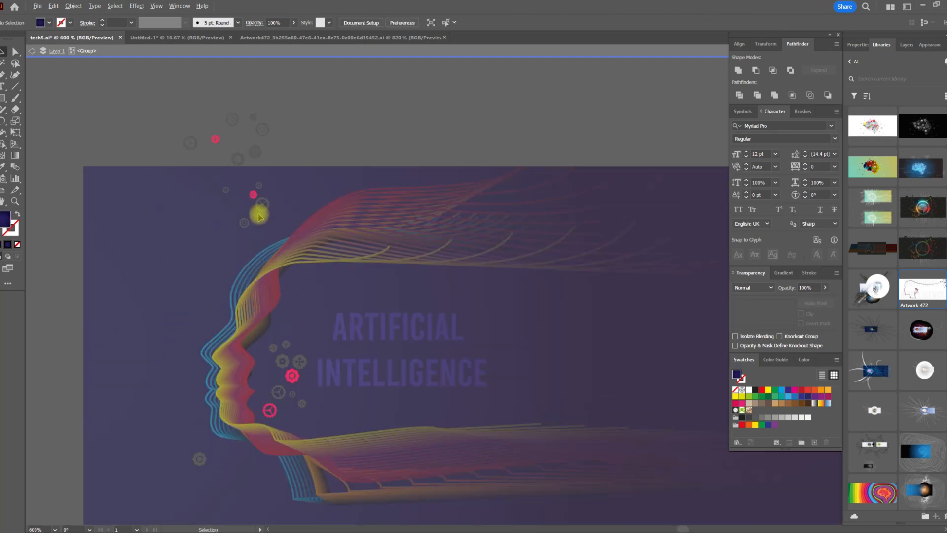
pyautogui.moveTo(301, 202); pyautogui.dragTo(385, 175)
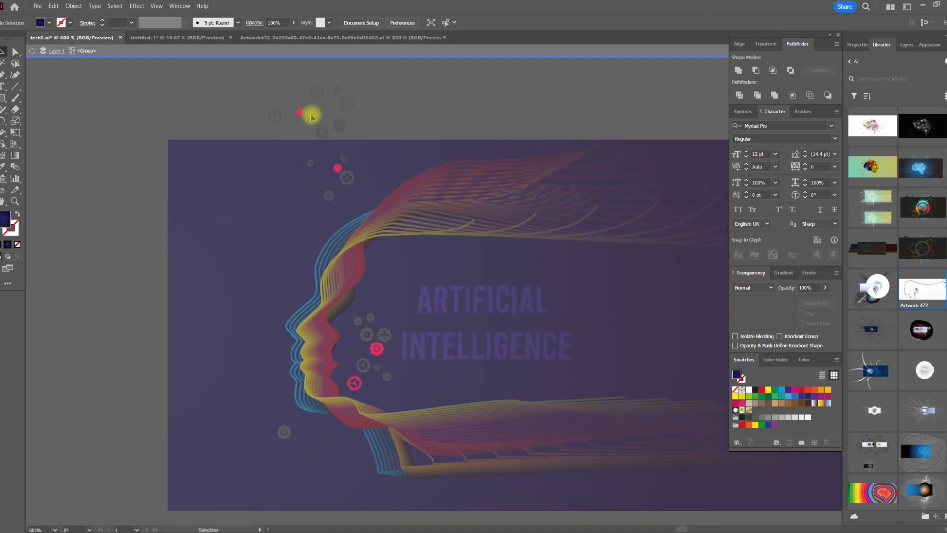
# Scatter the detached gears individually over the empty blue area in front of the face and above the forehead
pyautogui.moveTo(300, 113); pyautogui.dragTo(326, 447)
pyautogui.moveTo(311, 162); pyautogui.dragTo(249, 257)
pyautogui.moveTo(339, 126); pyautogui.dragTo(234, 367)
pyautogui.moveTo(356, 111); pyautogui.dragTo(201, 298)
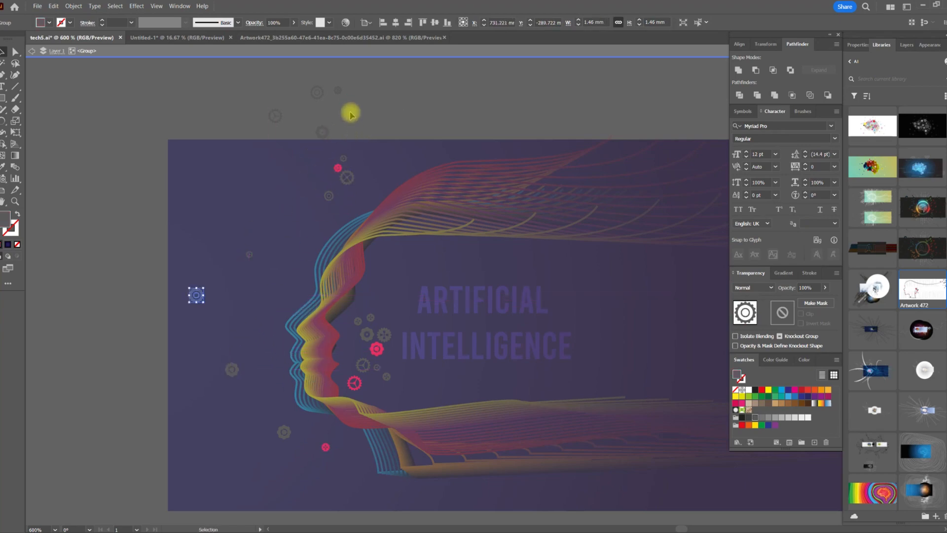
pyautogui.moveTo(339, 97); pyautogui.dragTo(245, 213)
pyautogui.moveTo(279, 113); pyautogui.dragTo(193, 187)
pyautogui.moveTo(321, 131); pyautogui.dragTo(215, 428)
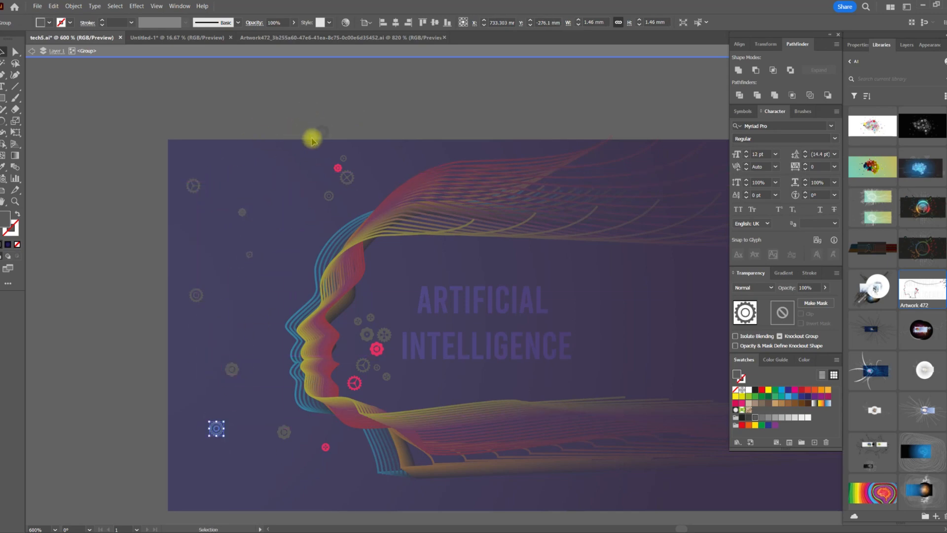
pyautogui.click(321, 136)
pyautogui.moveTo(321, 136); pyautogui.dragTo(209, 477)
pyautogui.moveTo(355, 178); pyautogui.dragTo(355, 198)
pyautogui.click(385, 113)
pyautogui.doubleClick(484, 108)
pyautogui.press('space')
pyautogui.moveTo(609, 212); pyautogui.dragTo(579, 155)
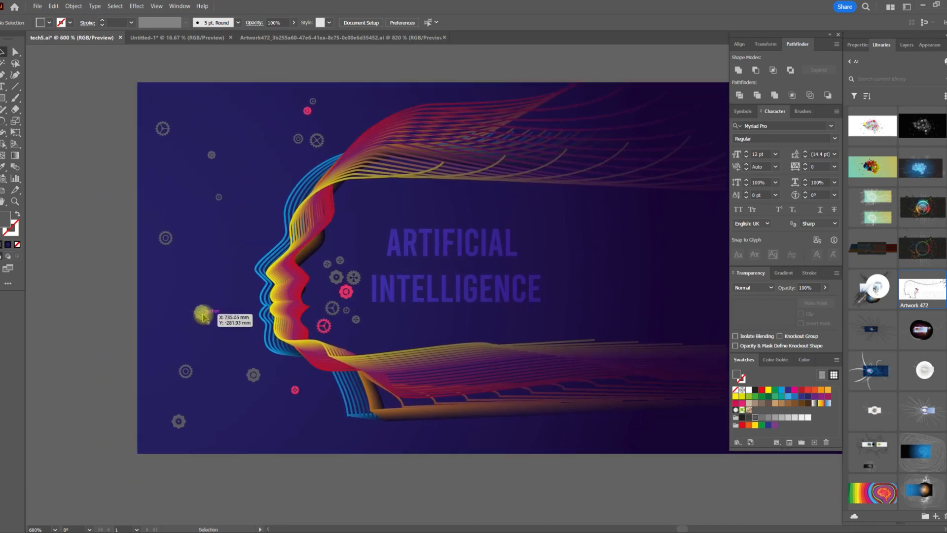
# Recolor the gear in front of the chin yellow within the gear group
pyautogui.press('space')
pyautogui.moveTo(523, 285); pyautogui.dragTo(417, 338)
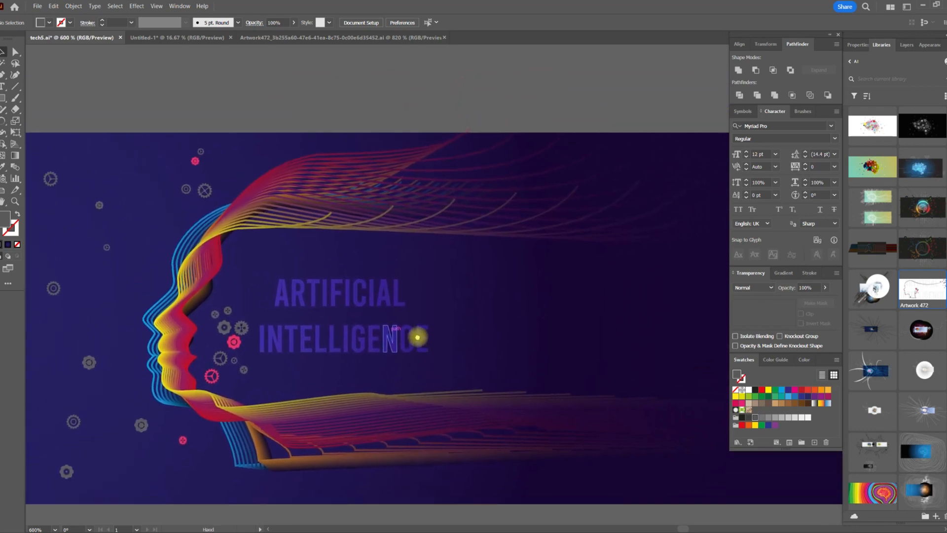
pyautogui.click(91, 363)
pyautogui.doubleClick(91, 363)
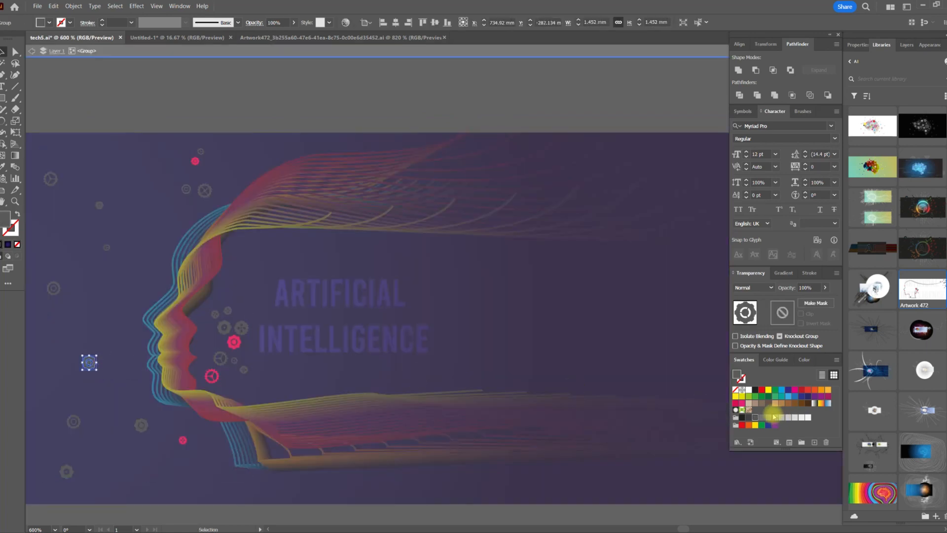
pyautogui.doubleClick(415, 78)
# Recolor the ring gear above the yellow one magenta, the small upper gear red and the upper corner gear light blue
pyautogui.press('space')
pyautogui.moveTo(361, 110); pyautogui.dragTo(405, 97)
pyautogui.scroll(1, 134, 282)
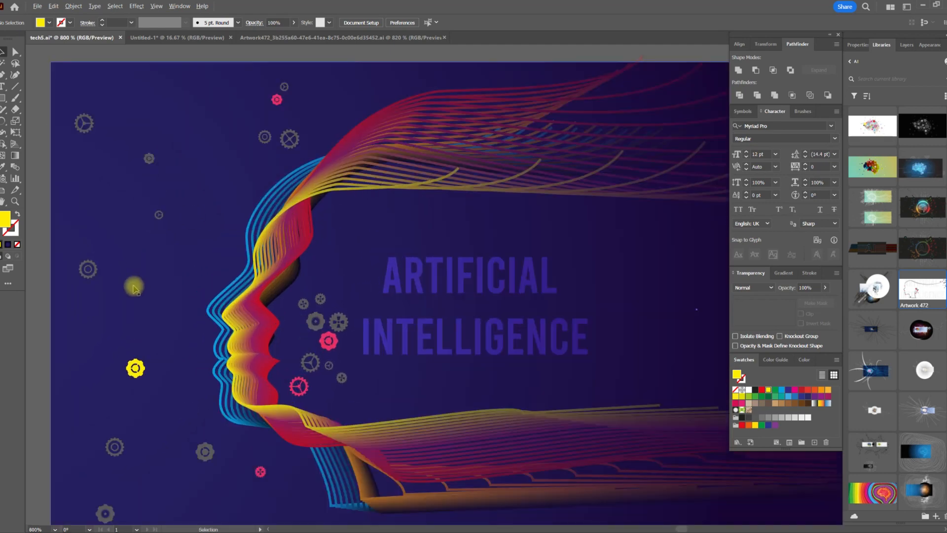
pyautogui.click(91, 273)
pyautogui.doubleClick(90, 271)
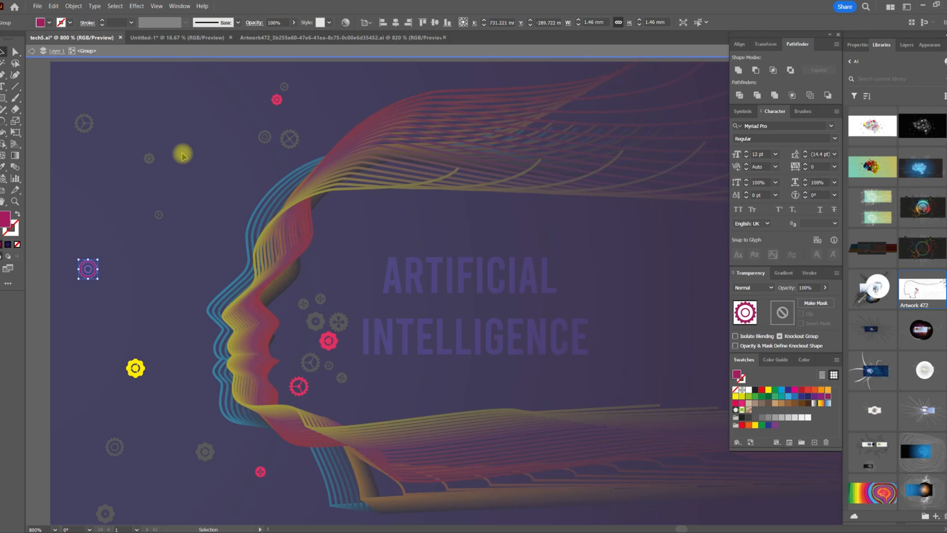
pyautogui.click(149, 158)
pyautogui.click(763, 392)
pyautogui.click(92, 120)
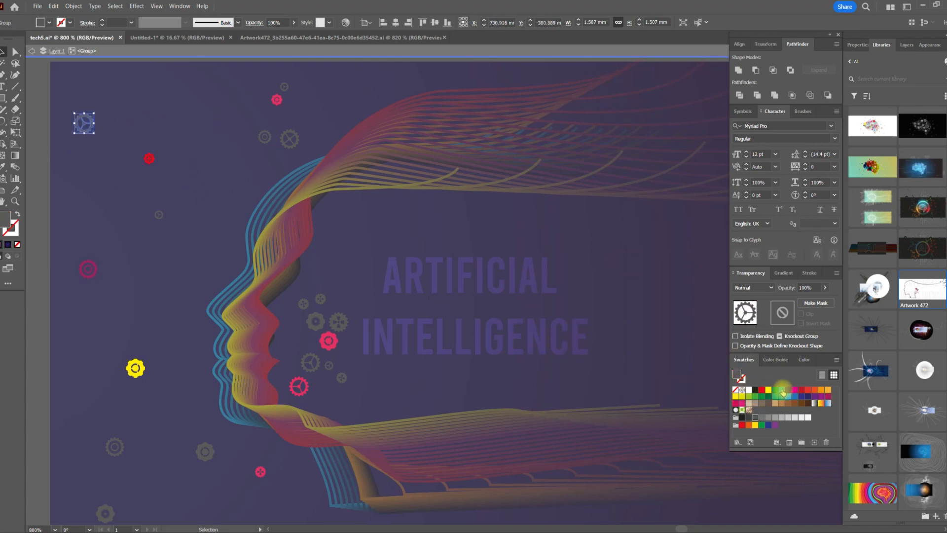
pyautogui.click(781, 390)
# Recolor the lower ring gear orange-red, the lowest gear light orange and the grey gear below the chin light blue
pyautogui.scroll(-5, 408, 294)
pyautogui.moveTo(96, 296); pyautogui.dragTo(97, 299)
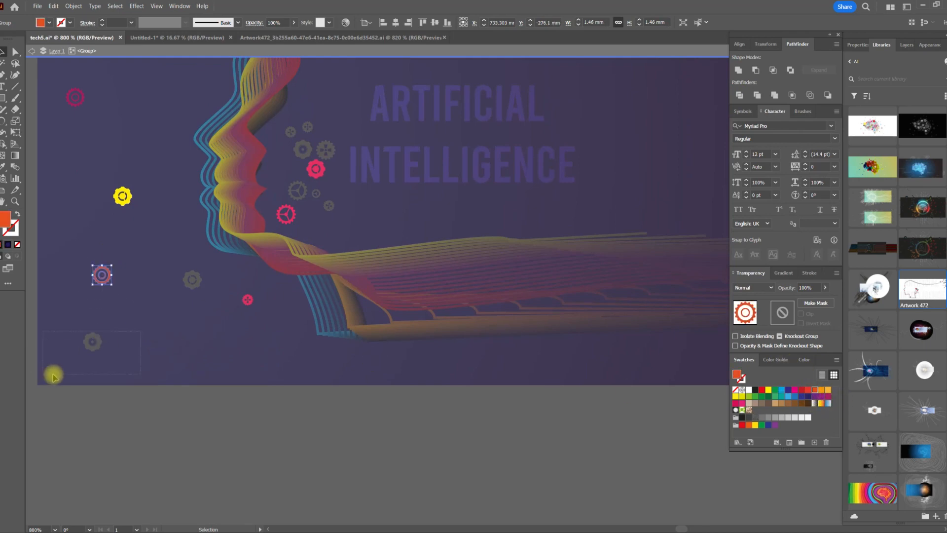
pyautogui.moveTo(53, 377); pyautogui.dragTo(50, 375)
pyautogui.click(828, 391)
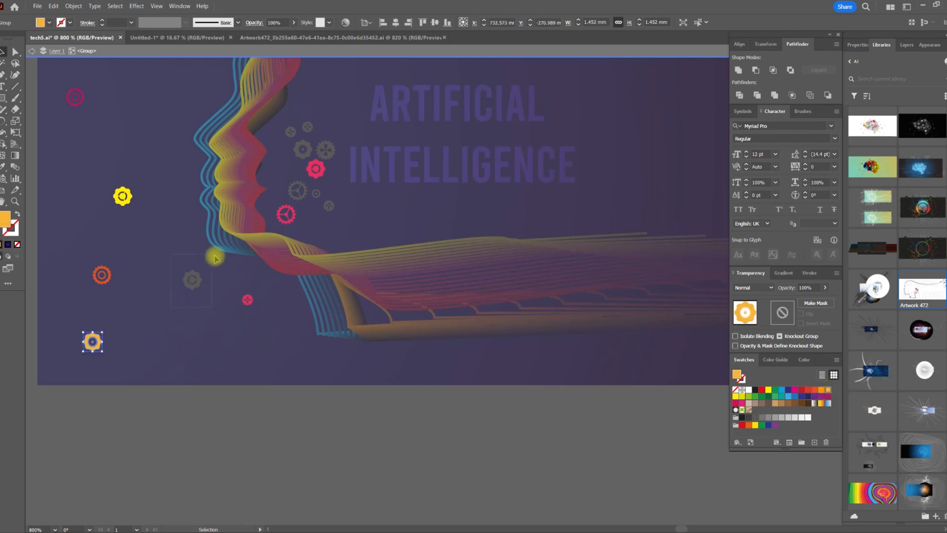
pyautogui.moveTo(213, 257); pyautogui.dragTo(214, 258)
pyautogui.click(782, 389)
# Recolor the small gear before the forehead and the ring gear above it green, and the adjacent crossed-spoke gear blue
pyautogui.moveTo(161, 134); pyautogui.dragTo(340, 362)
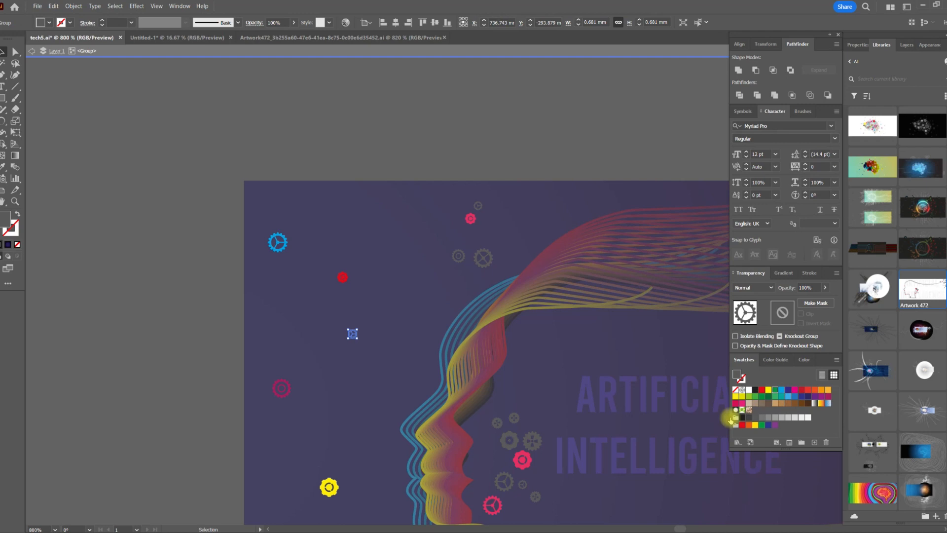
pyautogui.moveTo(404, 285); pyautogui.dragTo(356, 268)
pyautogui.click(785, 417)
pyautogui.moveTo(385, 219); pyautogui.dragTo(315, 290)
pyautogui.click(755, 397)
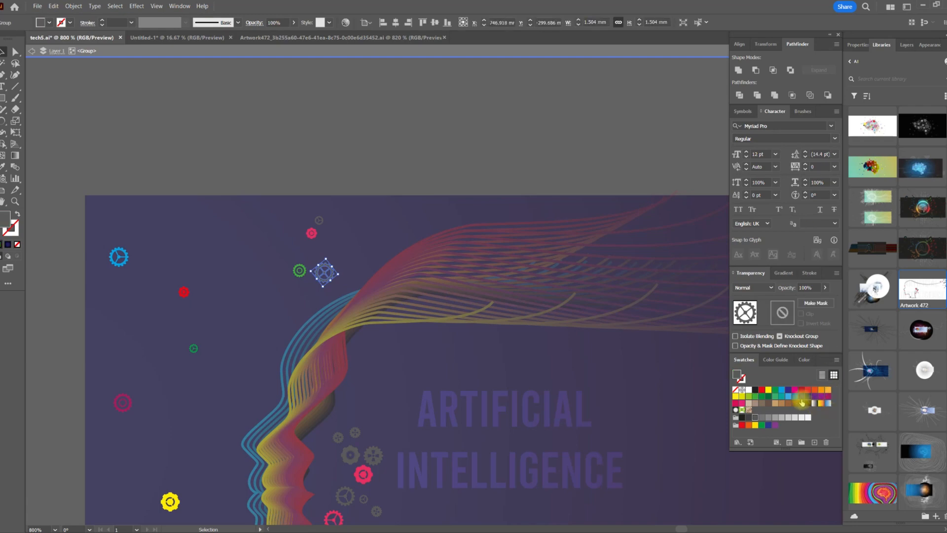
pyautogui.doubleClick(421, 152)
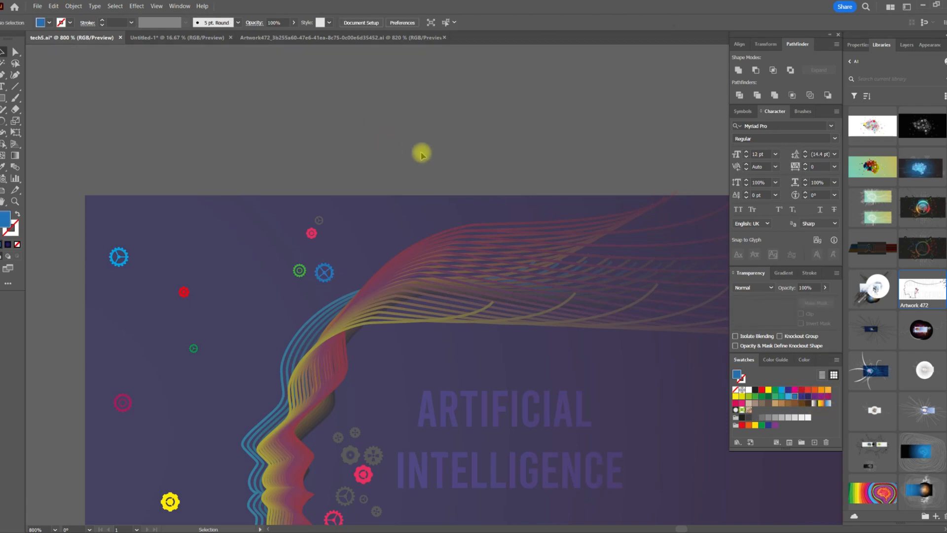
# Copy all the banner artwork and switch to the blank Untitled-1 document
pyautogui.scroll(-1, 482, 232)
pyautogui.moveTo(558, 228); pyautogui.dragTo(433, 165)
pyautogui.scroll(-1, 446, 186)
pyautogui.moveTo(534, 196); pyautogui.dragTo(435, 212)
pyautogui.moveTo(479, 130); pyautogui.dragTo(446, 150)
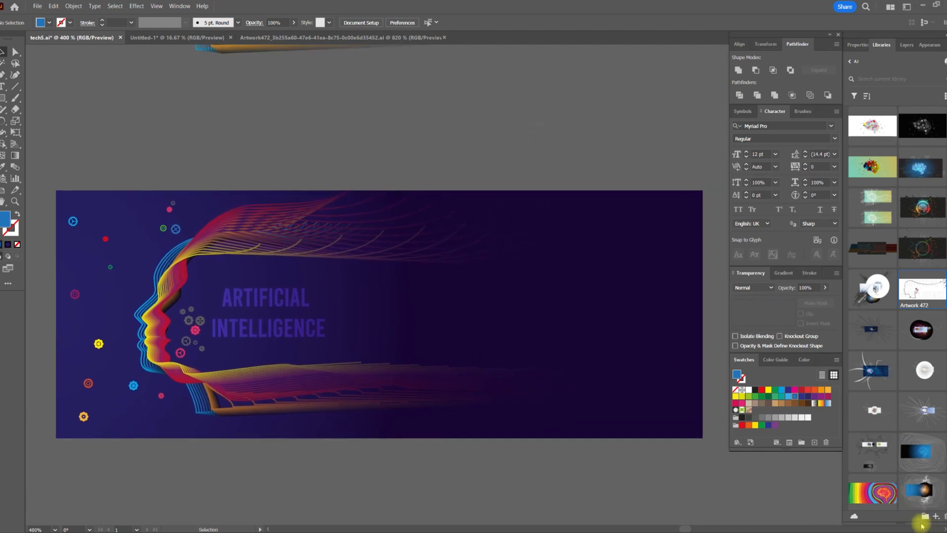
pyautogui.hotkey('ctrl', 'a')
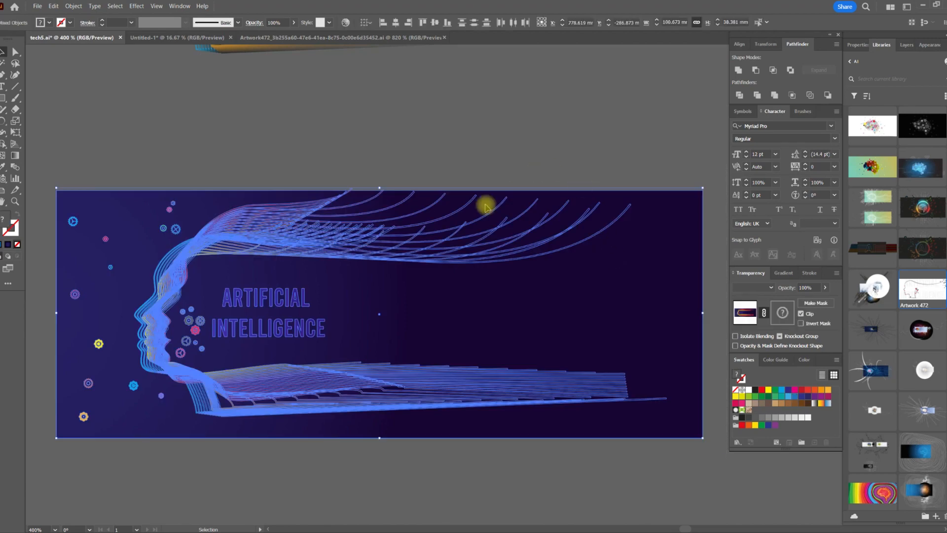
pyautogui.click(175, 38)
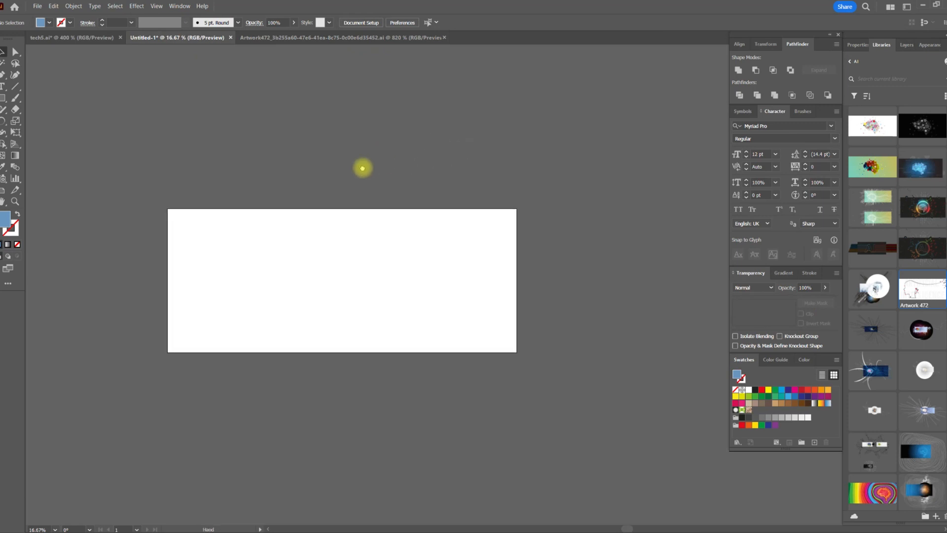
pyautogui.press('a')
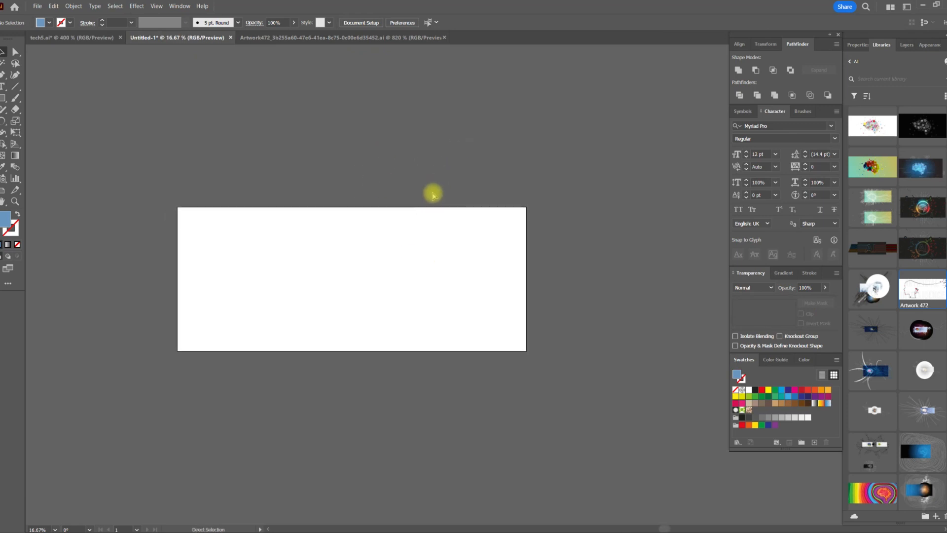
pyautogui.hotkey('ctrl', 'n')
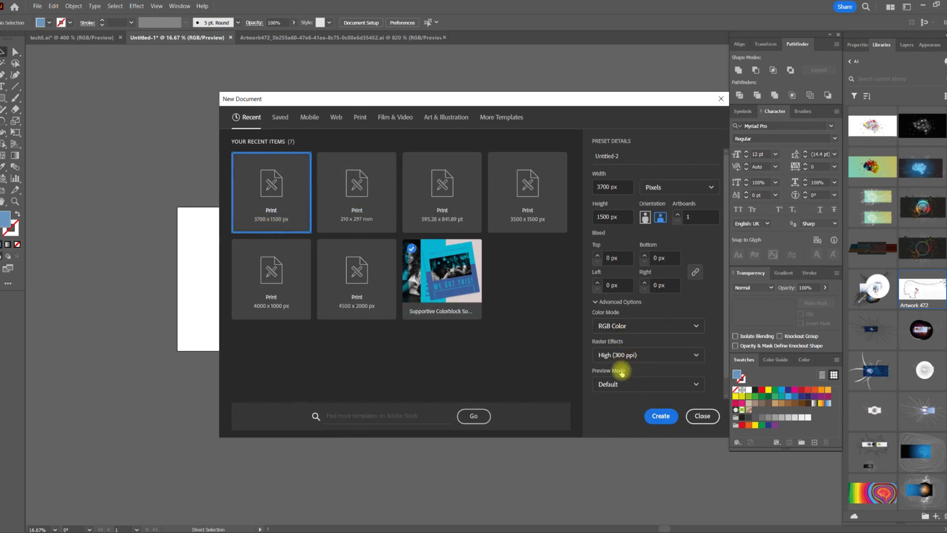
pyautogui.click(662, 417)
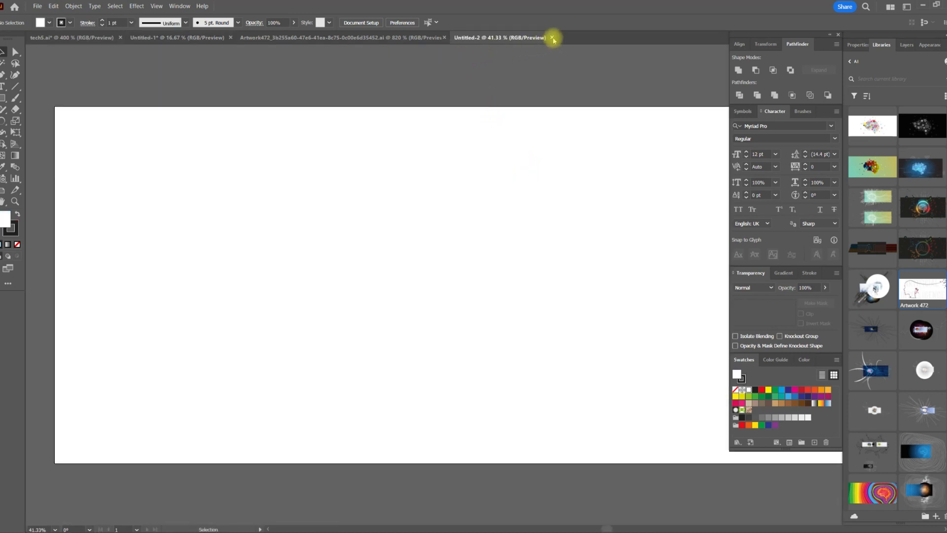
pyautogui.click(552, 37)
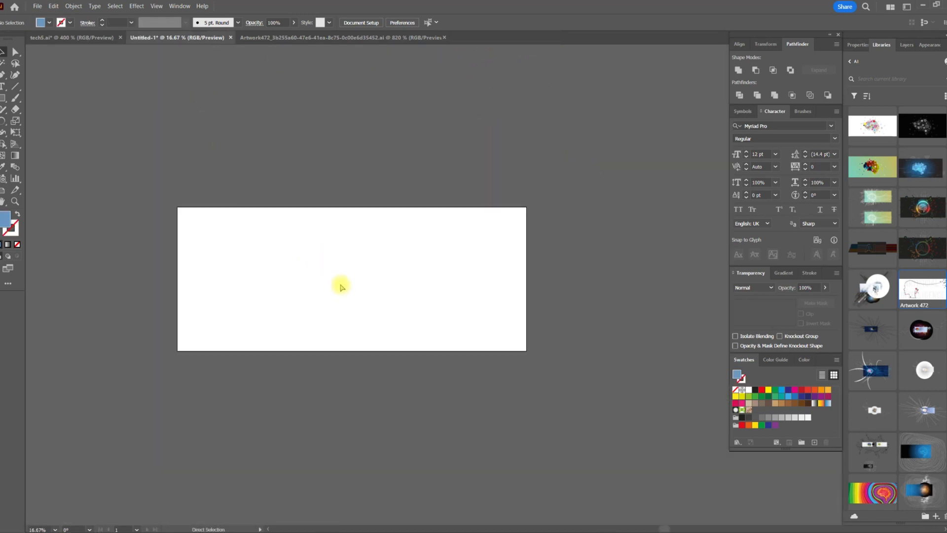
# Paste the banner artwork into Untitled-1, group it and scale it up to about 3588 by 1368 px
pyautogui.hotkey('ctrl', 'v')
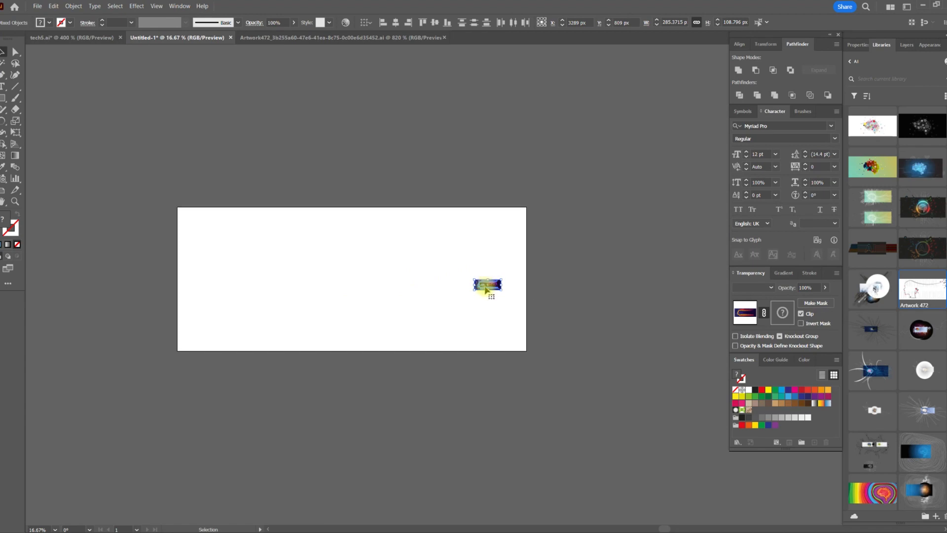
pyautogui.scroll(4, 486, 289)
pyautogui.hotkey('ctrl', 'g')
pyautogui.scroll(-1, 509, 279)
pyautogui.scroll(-1, 509, 280)
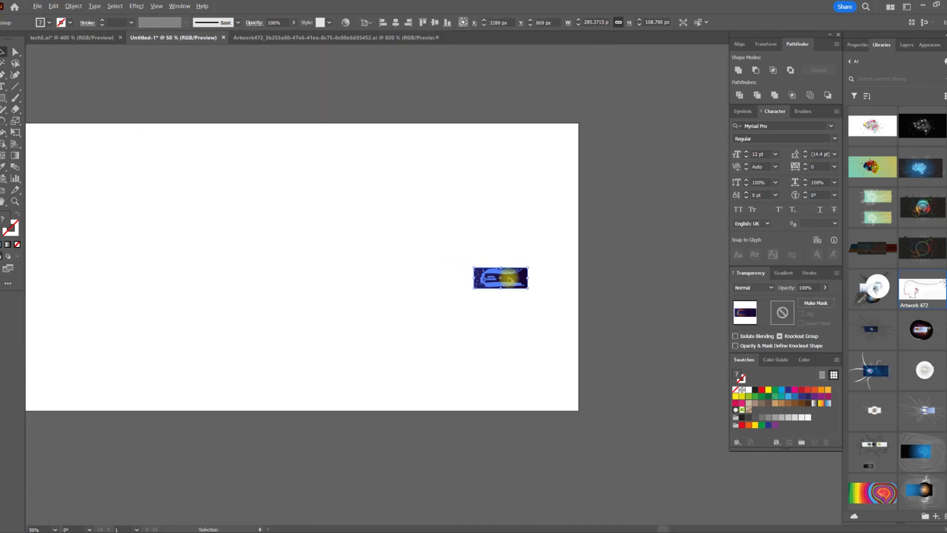
pyautogui.moveTo(501, 267); pyautogui.dragTo(496, 148)
pyautogui.moveTo(556, 138); pyautogui.dragTo(448, 177)
# Erase the line ends that stick out above the banner's upper edge with the Eraser tool
pyautogui.hotkey('shift', 'e')
pyautogui.scroll(-2, 356, 156)
pyautogui.moveTo(322, 135); pyautogui.dragTo(288, 145)
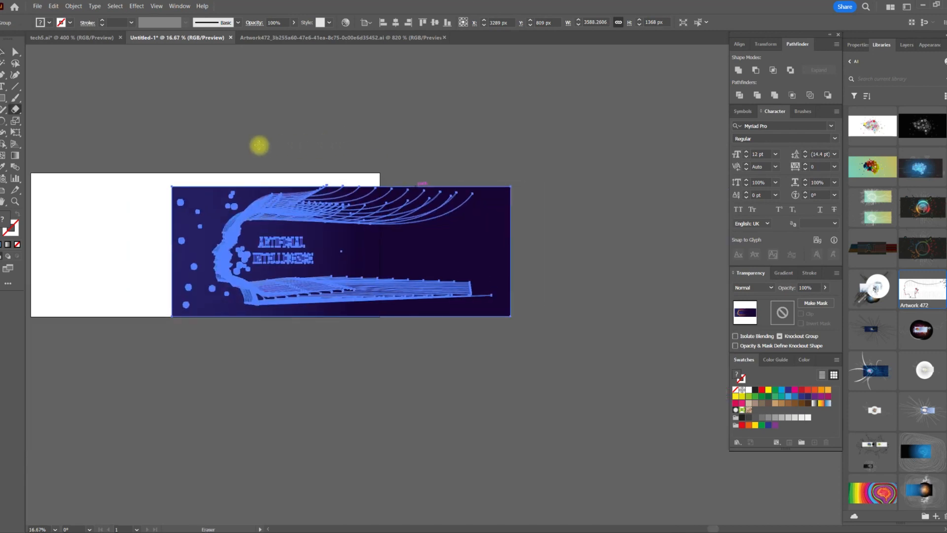
pyautogui.moveTo(100, 119)
pyautogui.mouseDown()
pyautogui.moveTo(577, 179)
pyautogui.moveTo(582, 191)
pyautogui.mouseUp()
pyautogui.moveTo(185, 264); pyautogui.dragTo(217, 221)
pyautogui.scroll(1, 207, 190)
pyautogui.moveTo(537, 255); pyautogui.dragTo(404, 257)
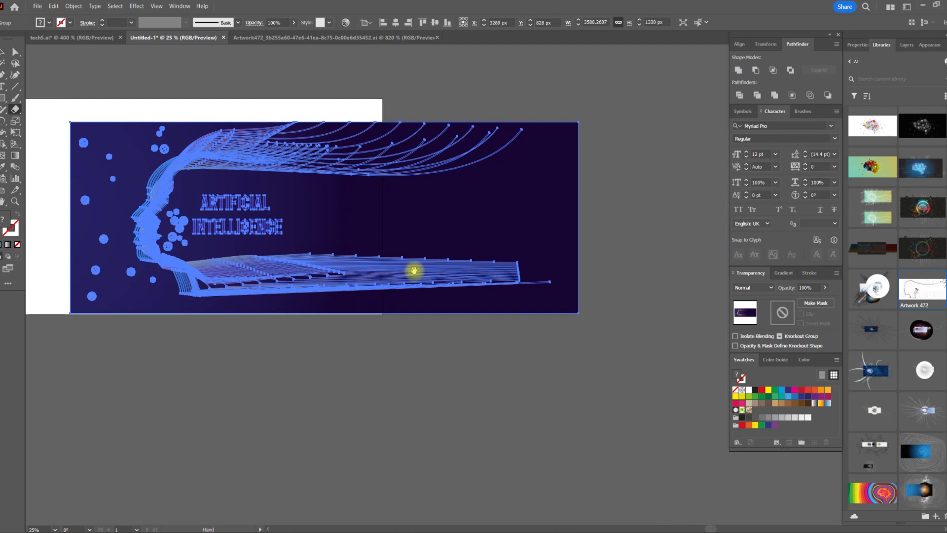
# Center the banner group on the artboard horizontally and vertically
pyautogui.press('v')
pyautogui.click(436, 379)
pyautogui.moveTo(651, 306); pyautogui.dragTo(697, 311)
pyautogui.click(527, 241)
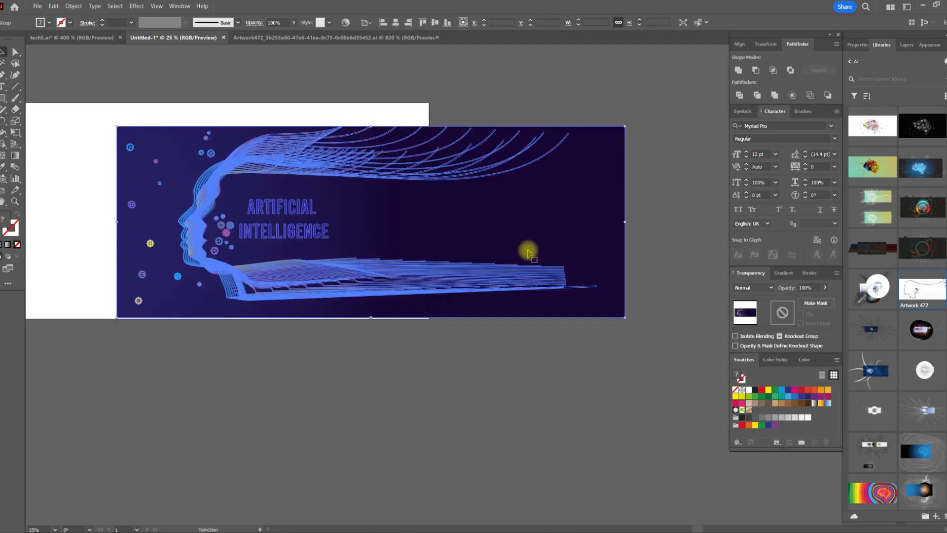
pyautogui.click(396, 22)
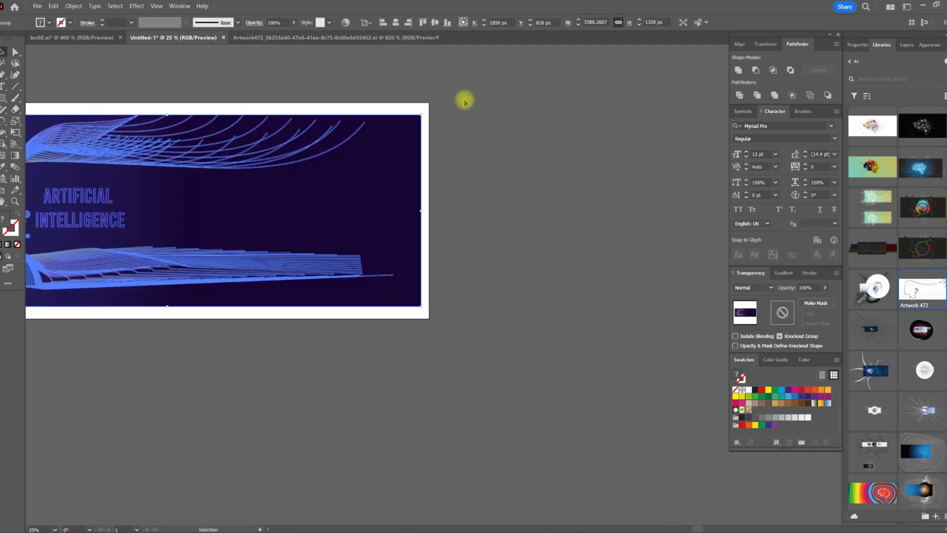
# Enlarge the banner group to the artboard's full height and erase the part overhanging the artboard on the dark side
pyautogui.scroll(2, 422, 217)
pyautogui.moveTo(437, 232); pyautogui.dragTo(613, 167)
pyautogui.scroll(-3, 619, 199)
pyautogui.click(678, 197)
pyautogui.moveTo(679, 194)
pyautogui.mouseDown()
pyautogui.moveTo(515, 141)
pyautogui.moveTo(491, 117)
pyautogui.mouseUp()
pyautogui.hotkey('shift', 'e')
pyautogui.scroll(-1, 518, 156)
pyautogui.moveTo(527, 84); pyautogui.dragTo(417, 452)
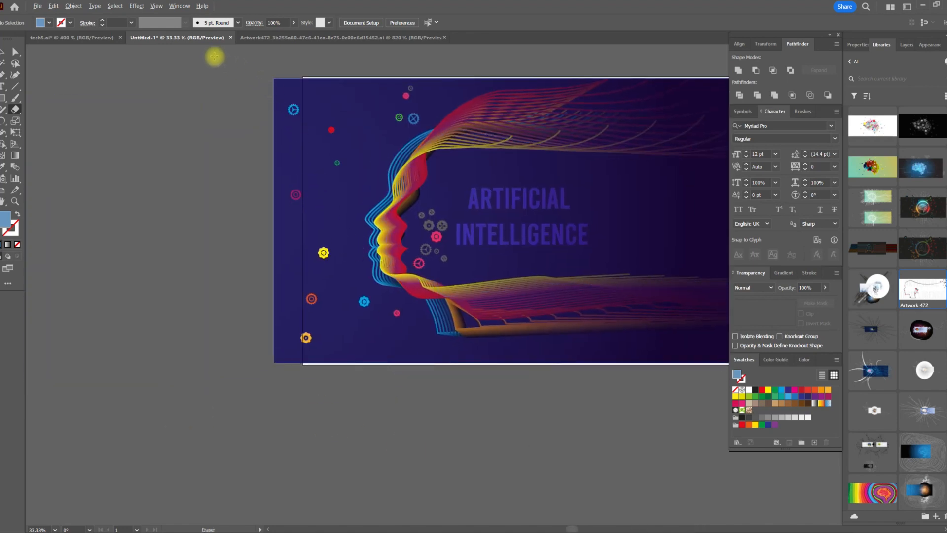
# Shift the banner so its gear-side edge meets the artboard edge, and erase the overhang on the dark side
pyautogui.click(3, 51)
pyautogui.moveTo(323, 140); pyautogui.dragTo(350, 136)
pyautogui.moveTo(436, 177); pyautogui.dragTo(237, 192)
pyautogui.moveTo(658, 222); pyautogui.dragTo(370, 228)
pyautogui.click(617, 179)
pyautogui.hotkey('shift', 'e')
pyautogui.moveTo(604, 60)
pyautogui.mouseDown()
pyautogui.moveTo(573, 357)
pyautogui.moveTo(513, 428)
pyautogui.mouseUp()
pyautogui.scroll(-2, 581, 272)
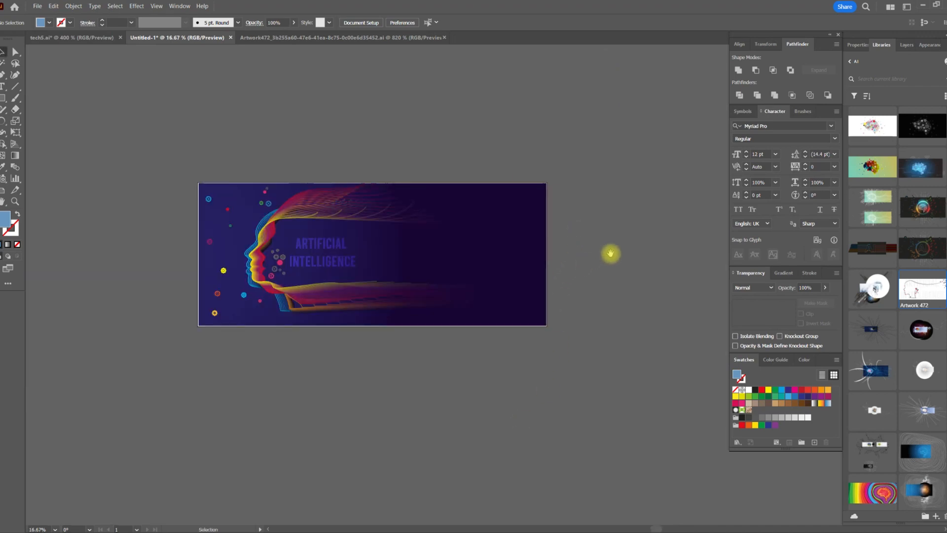
pyautogui.scroll(-1, 378, 150)
pyautogui.scroll(3, 397, 168)
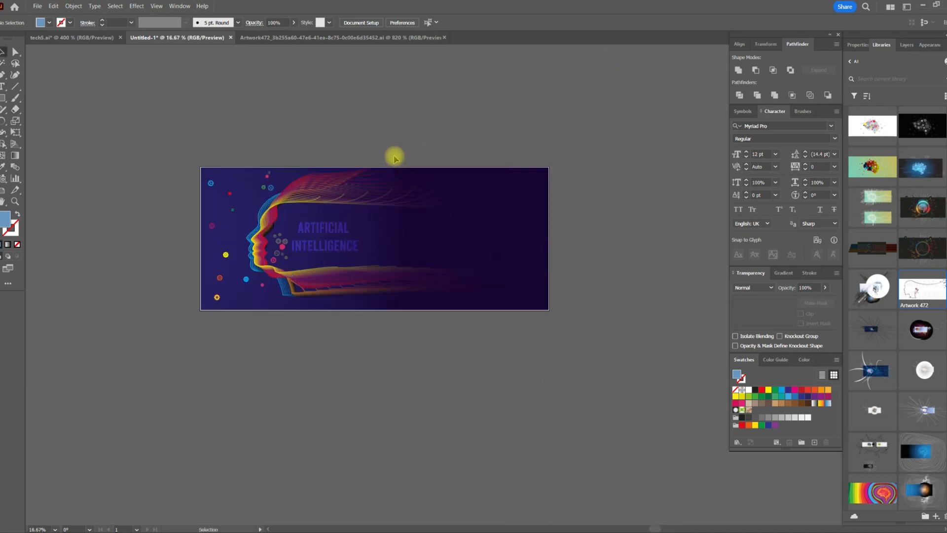